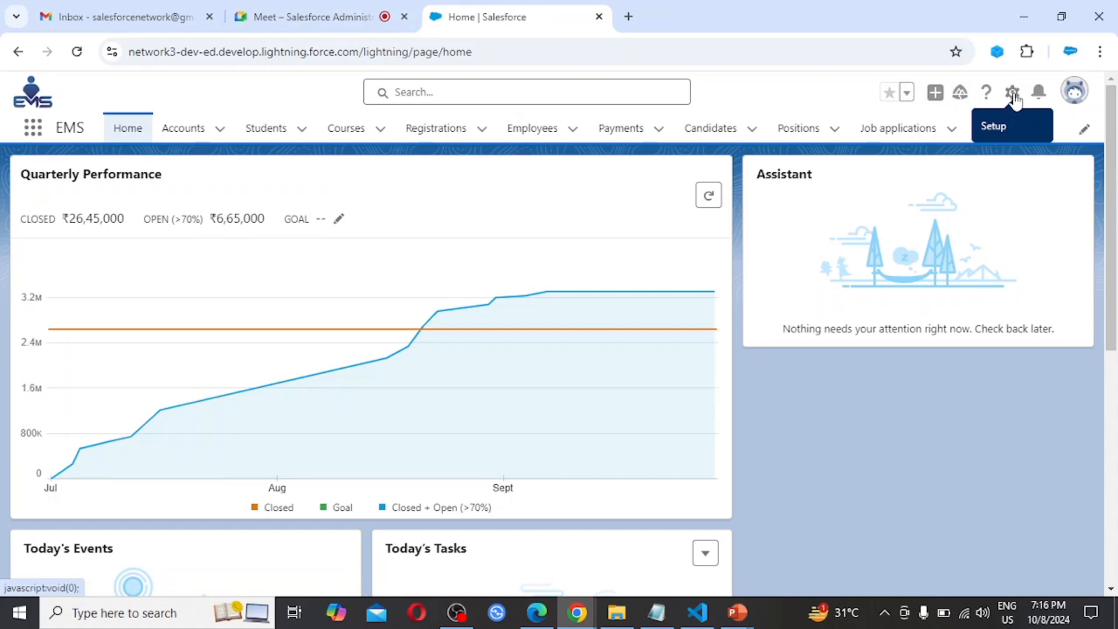
Open Setup in its own browser tab and bring up the Users list under Administration
click(1013, 100)
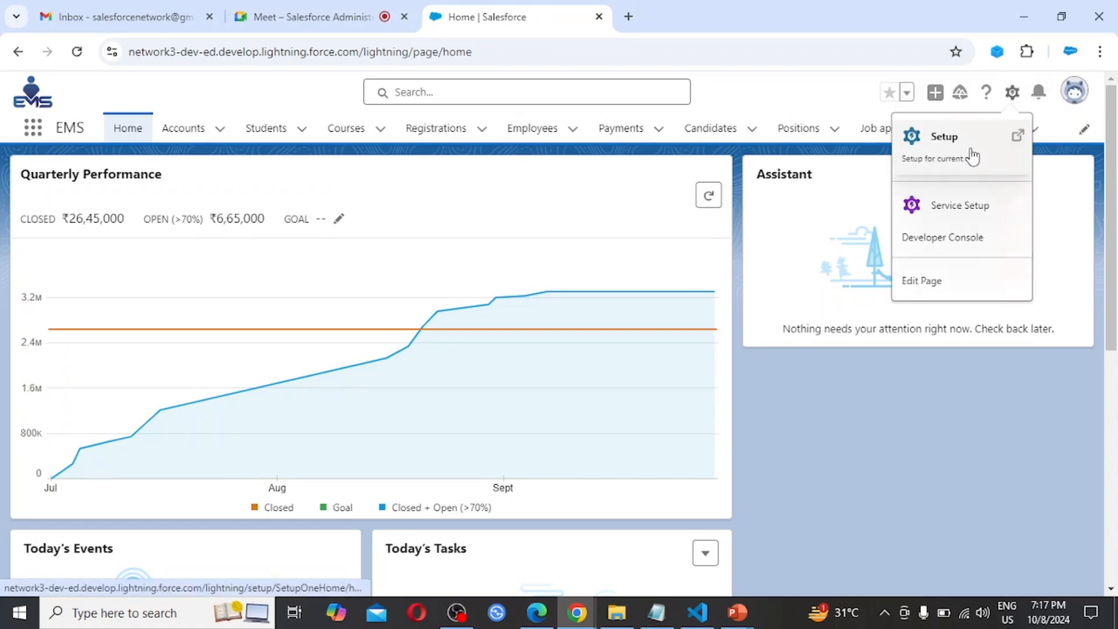
click(972, 156)
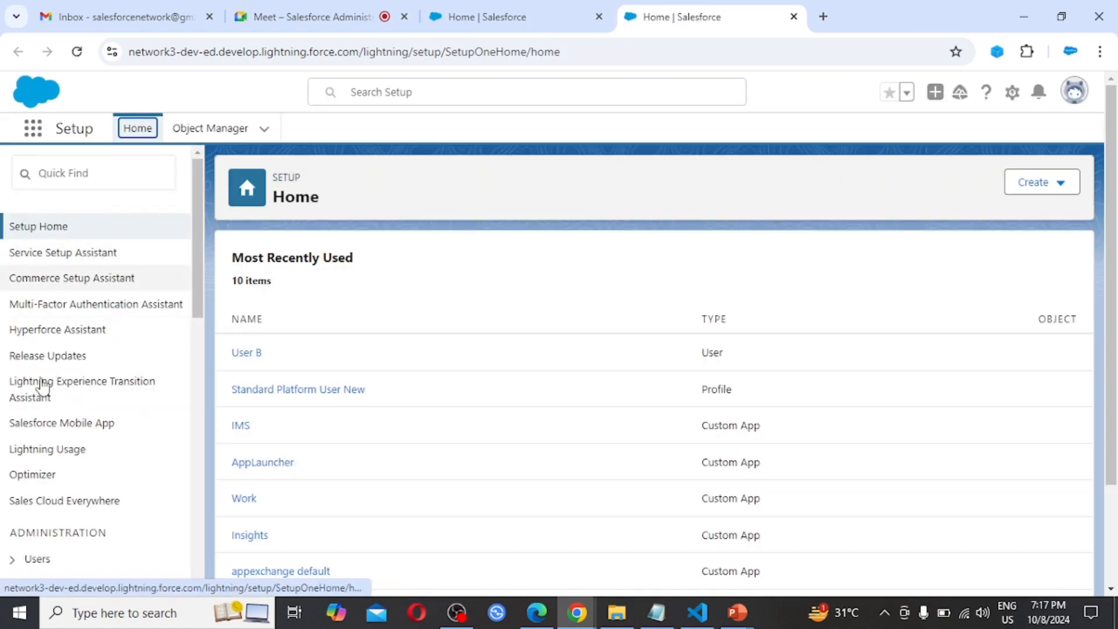
scroll(74, 463, down, 2)
scroll(74, 463, down, 1)
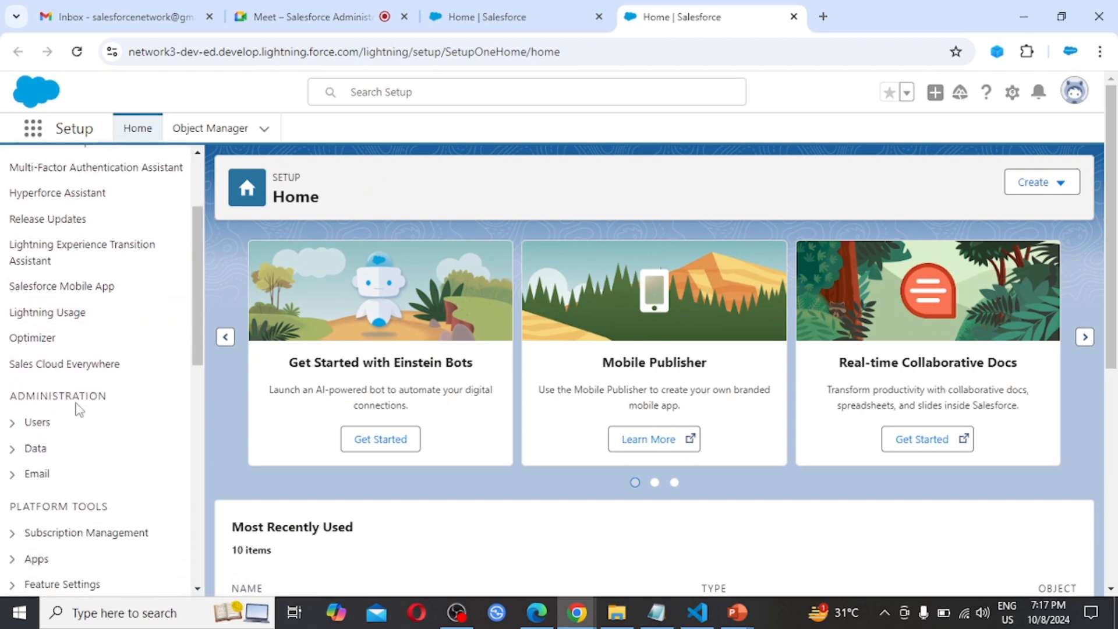
click(12, 422)
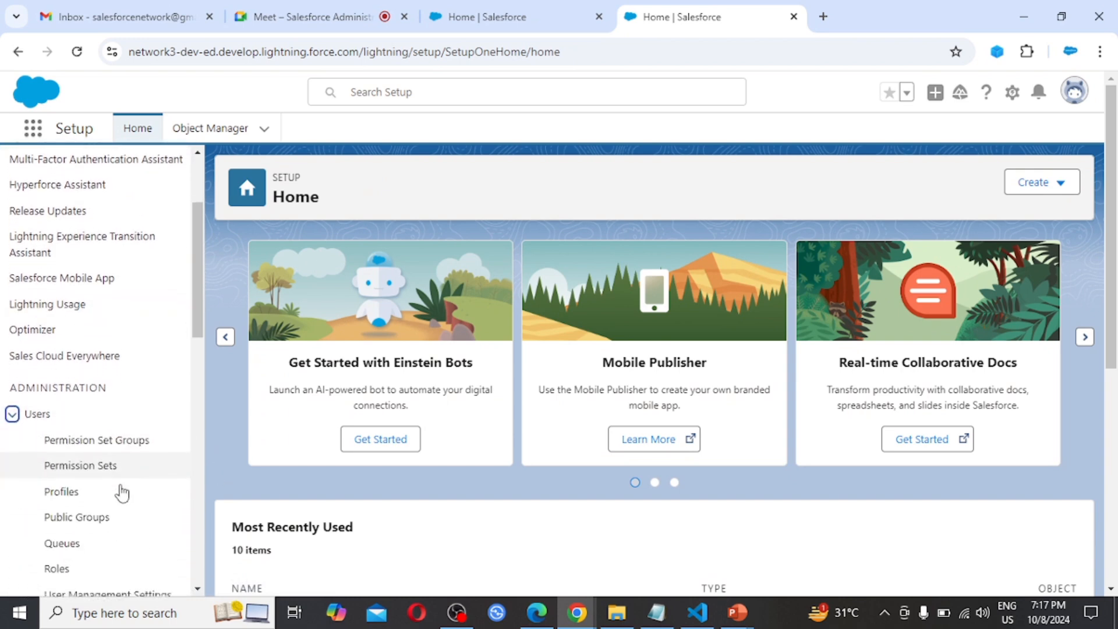
scroll(120, 493, down, 3)
click(61, 453)
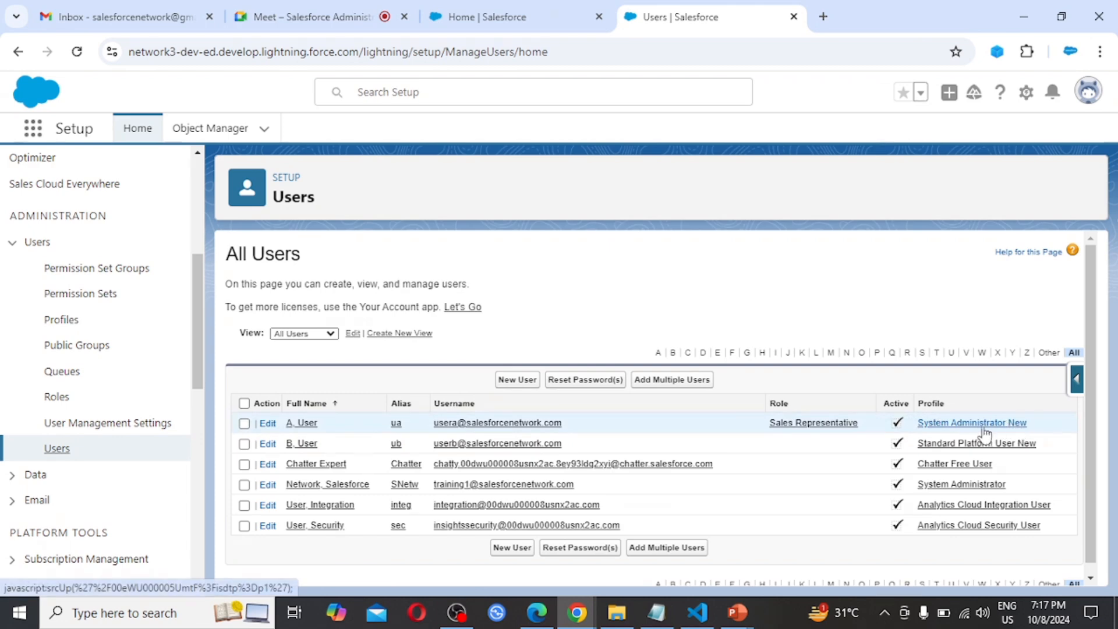
Open the System Administrator New profile and go to its Login IP Ranges section
click(967, 424)
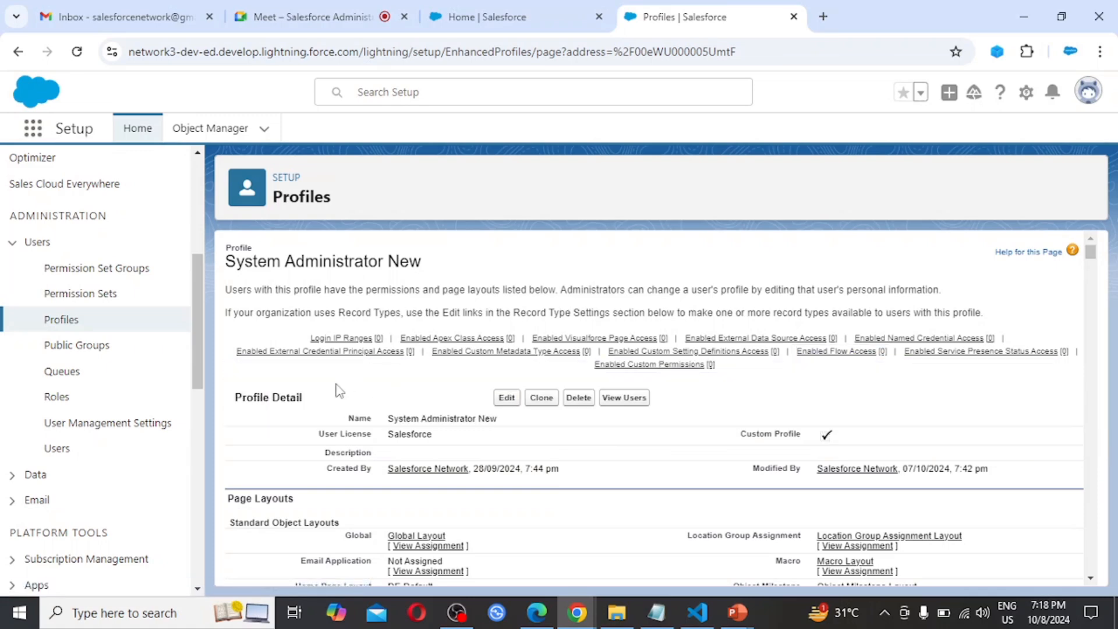
mouse_move(348, 338)
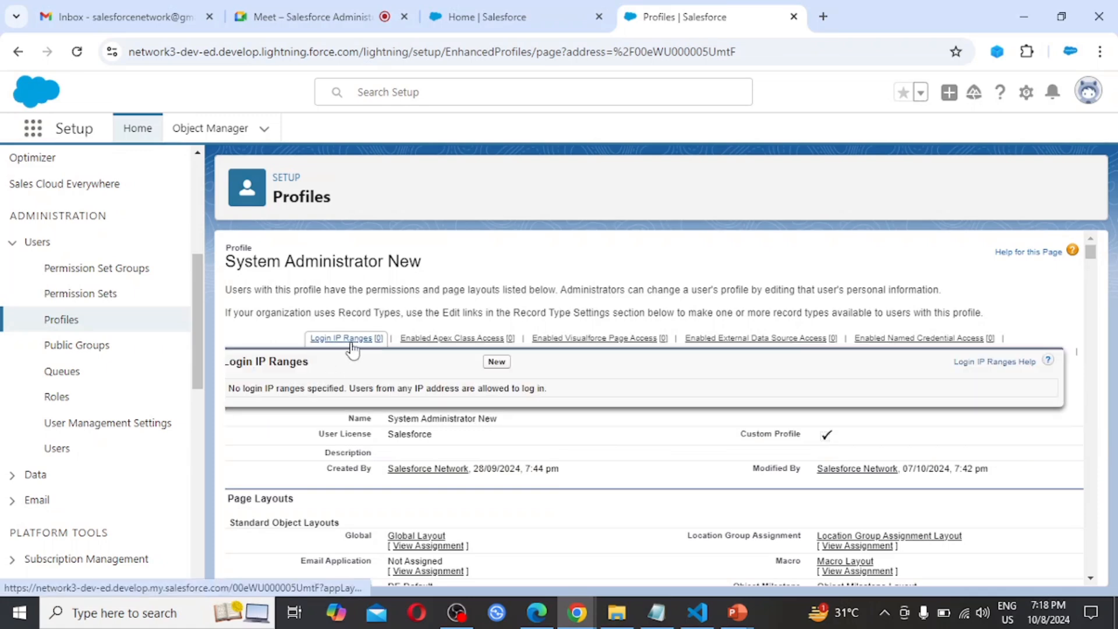
mouse_move(452, 356)
click(348, 338)
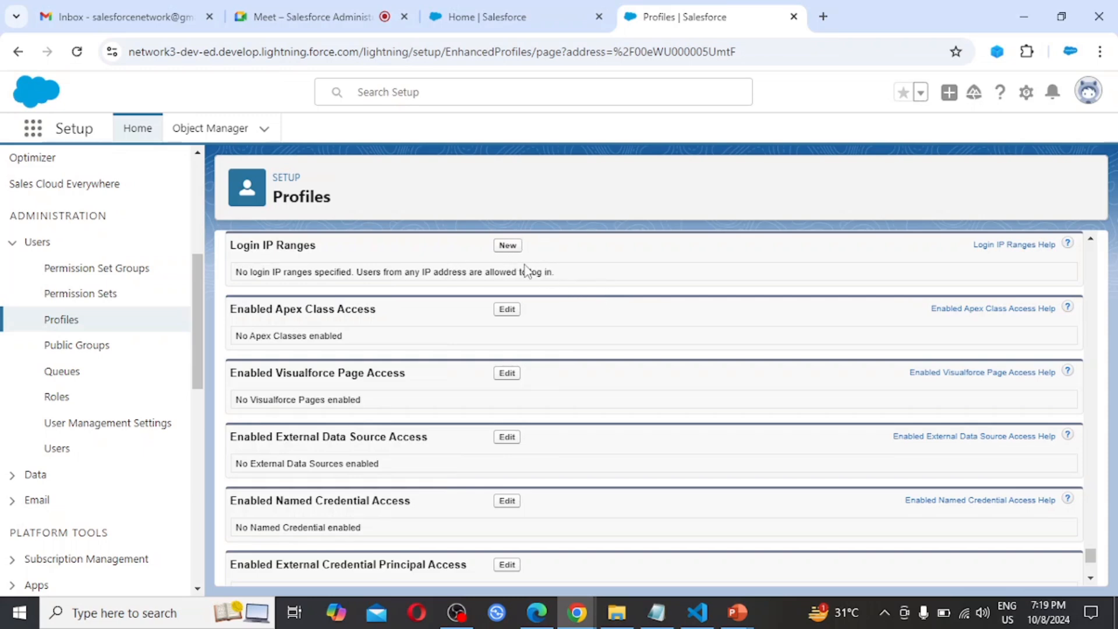
Review the blank new Login IP Range form for the profile and cancel it without saving
click(507, 247)
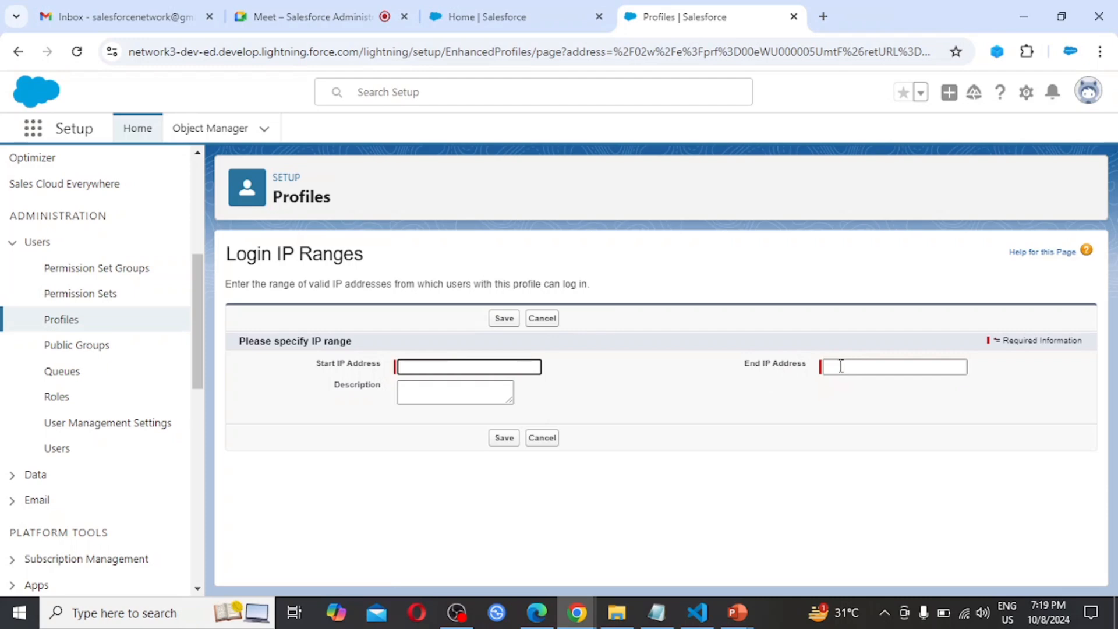
click(437, 390)
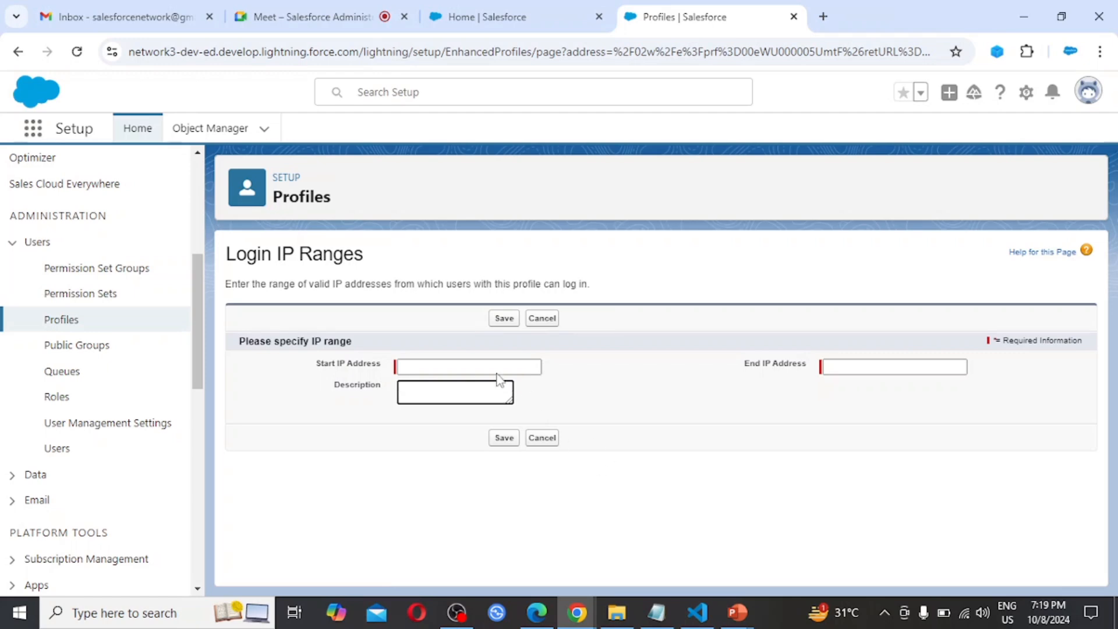
click(542, 438)
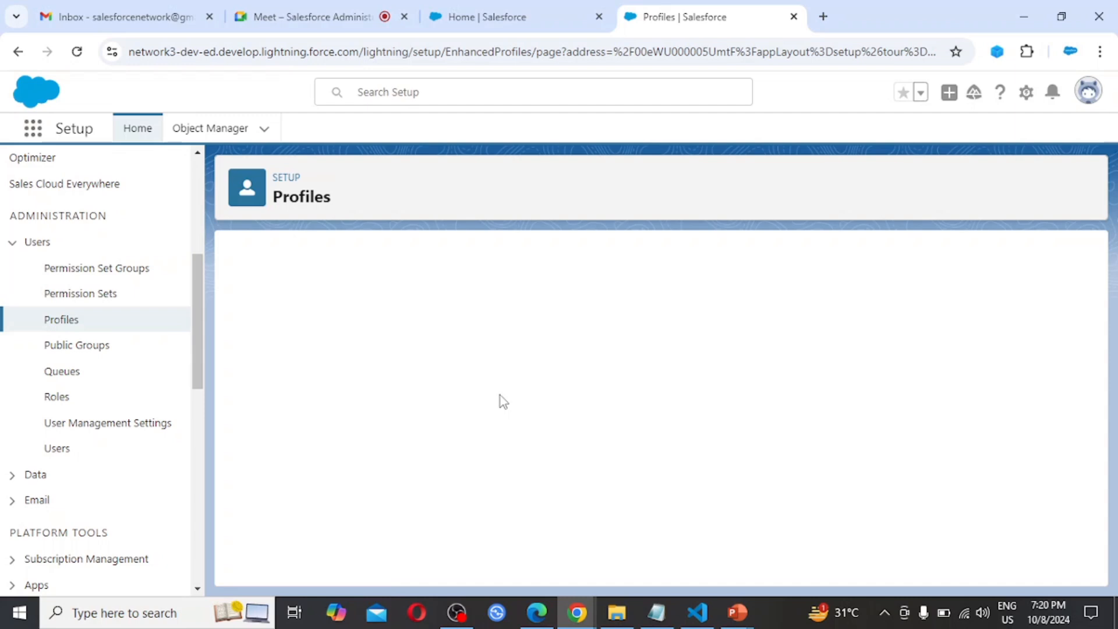
Search the Setup menu for "pass" and open the Password Policies page
click(12, 242)
scroll(154, 367, up, 5)
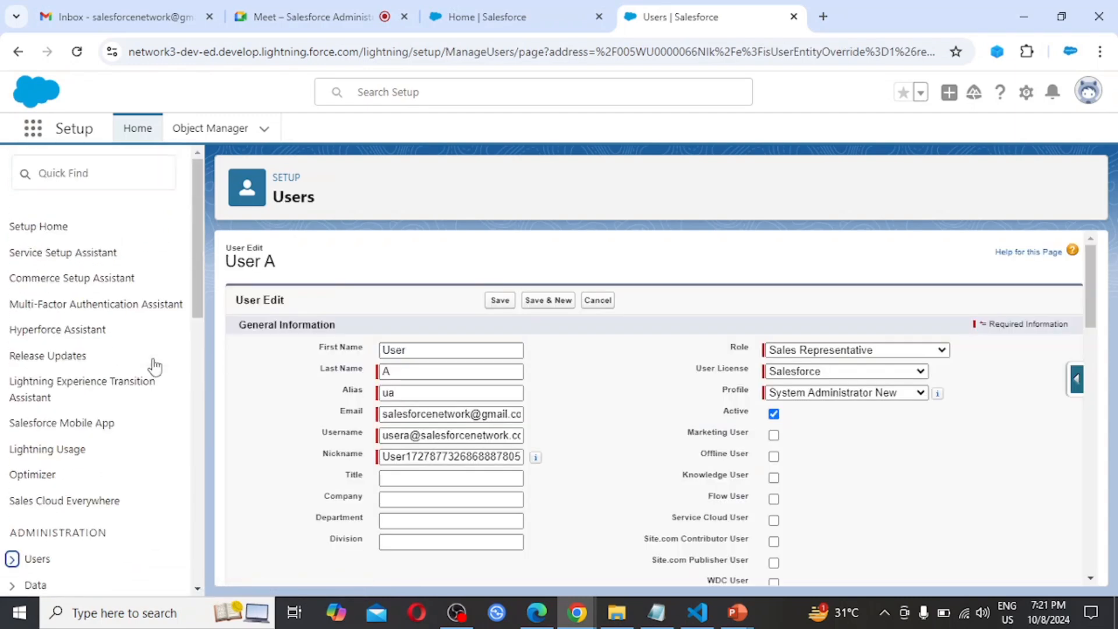
click(82, 175)
text(pa)
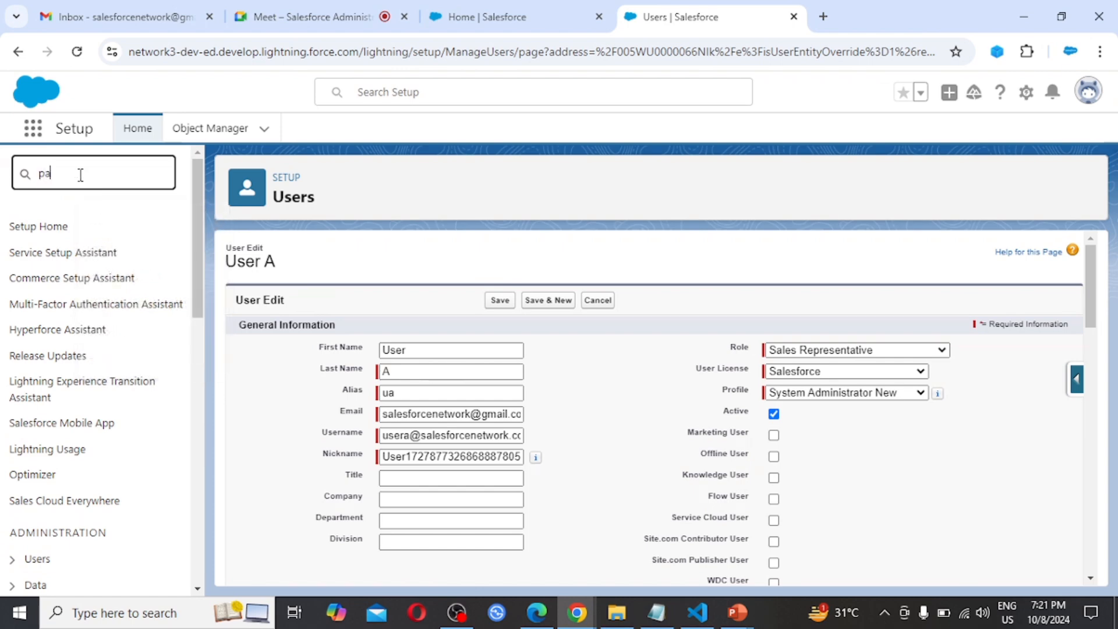
text(sso)
key(BackSpace)
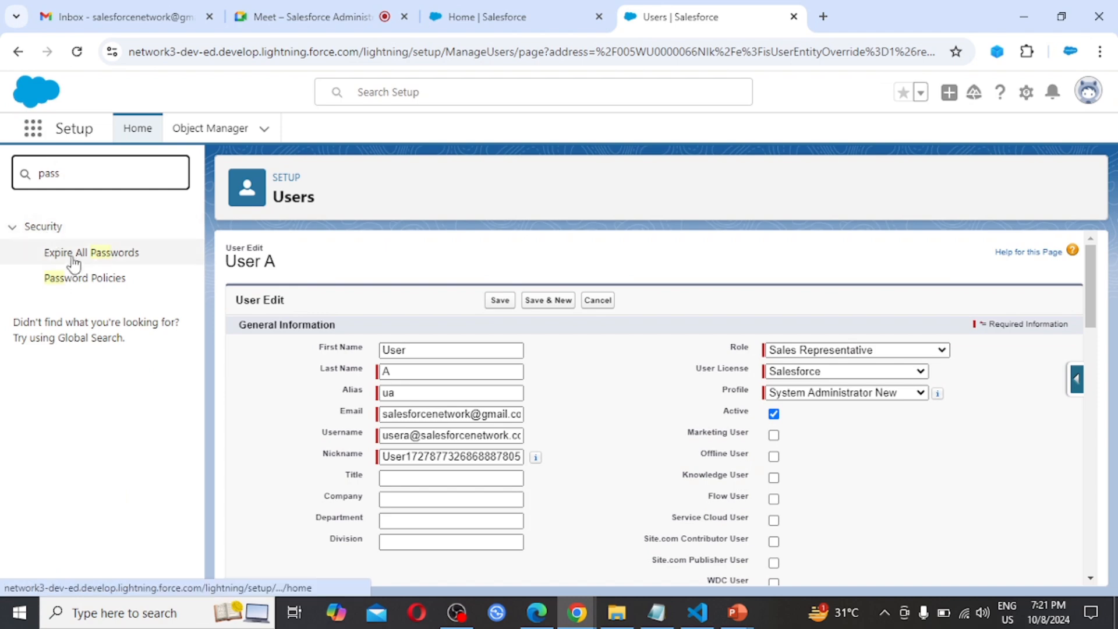
click(76, 280)
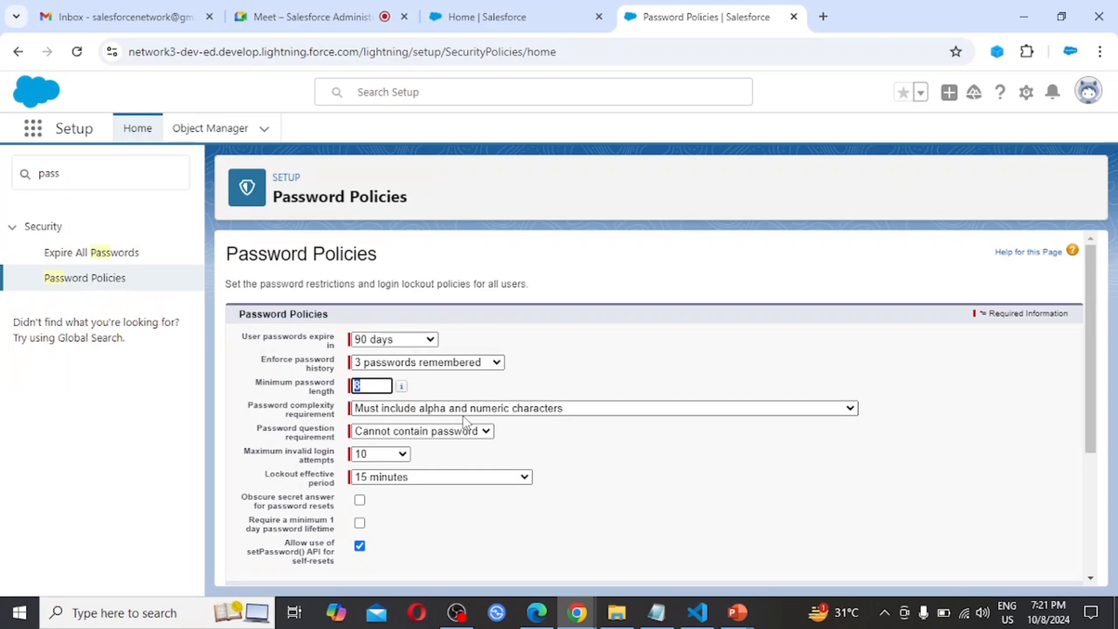
Examine the Enforce password history options on the Password Policies page without choosing a new one
key(ctrl+plus)
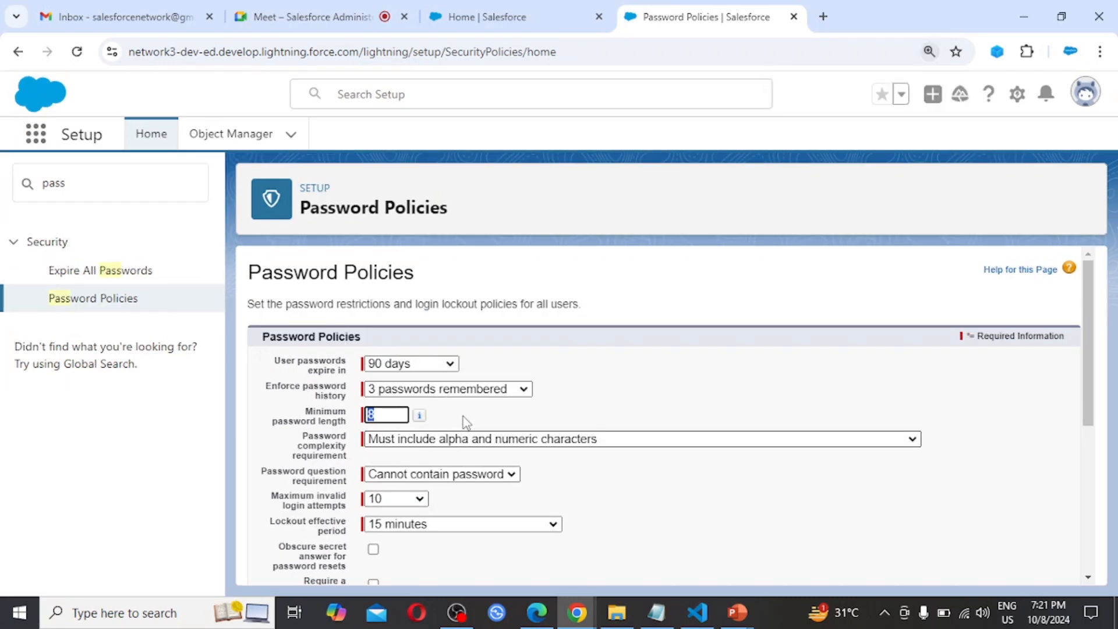
key(ctrl+plus)
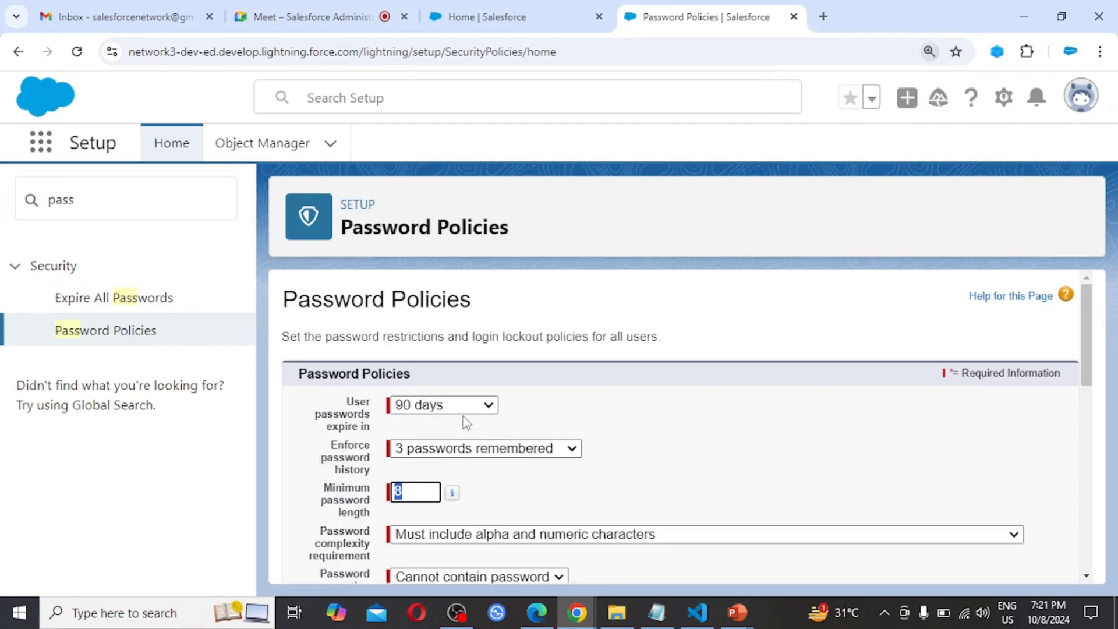
scroll(668, 481, down, 1)
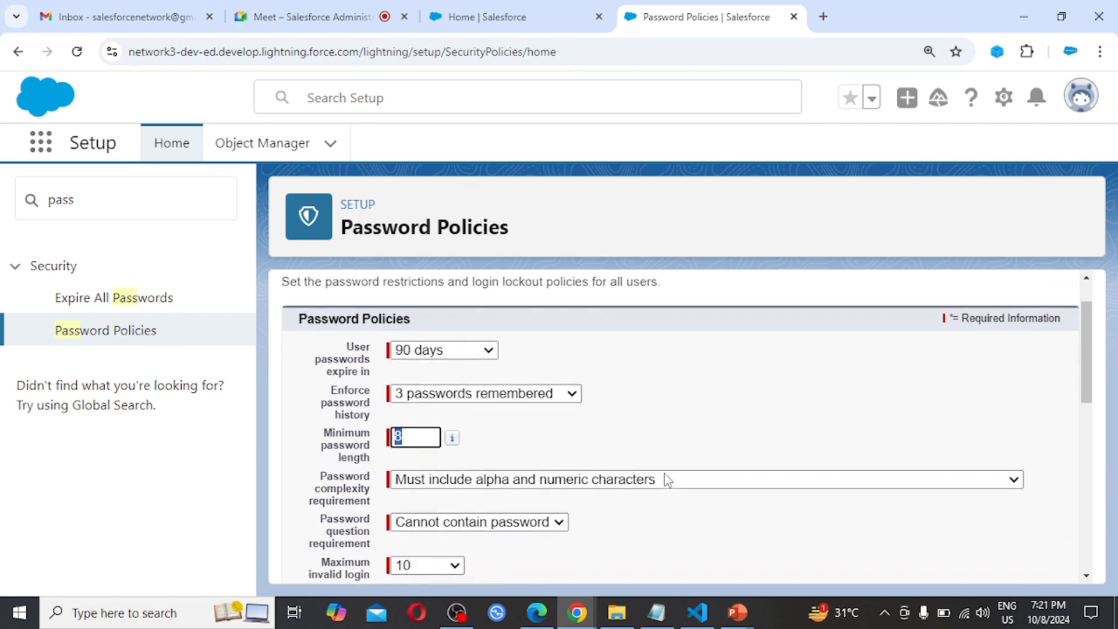
key(ctrl+minus)
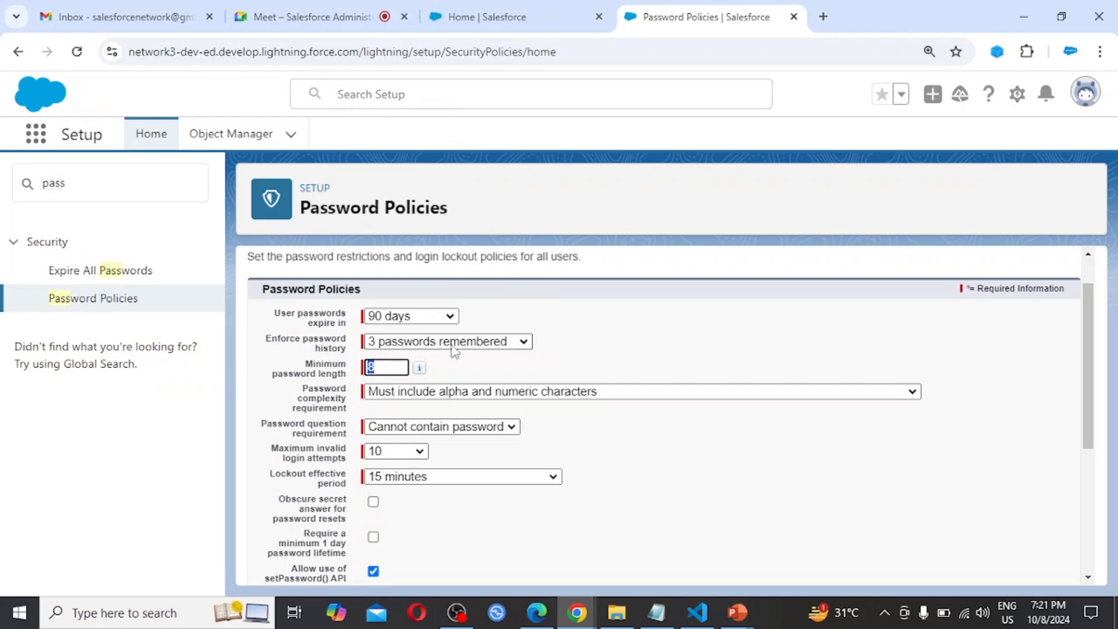
click(505, 344)
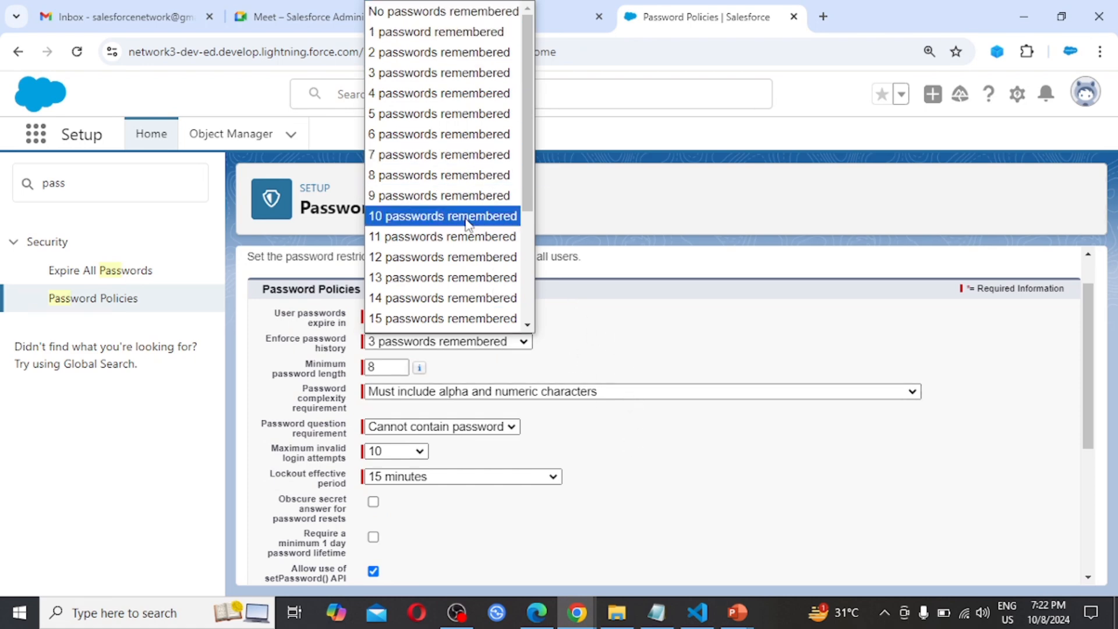
scroll(464, 284, down, 3)
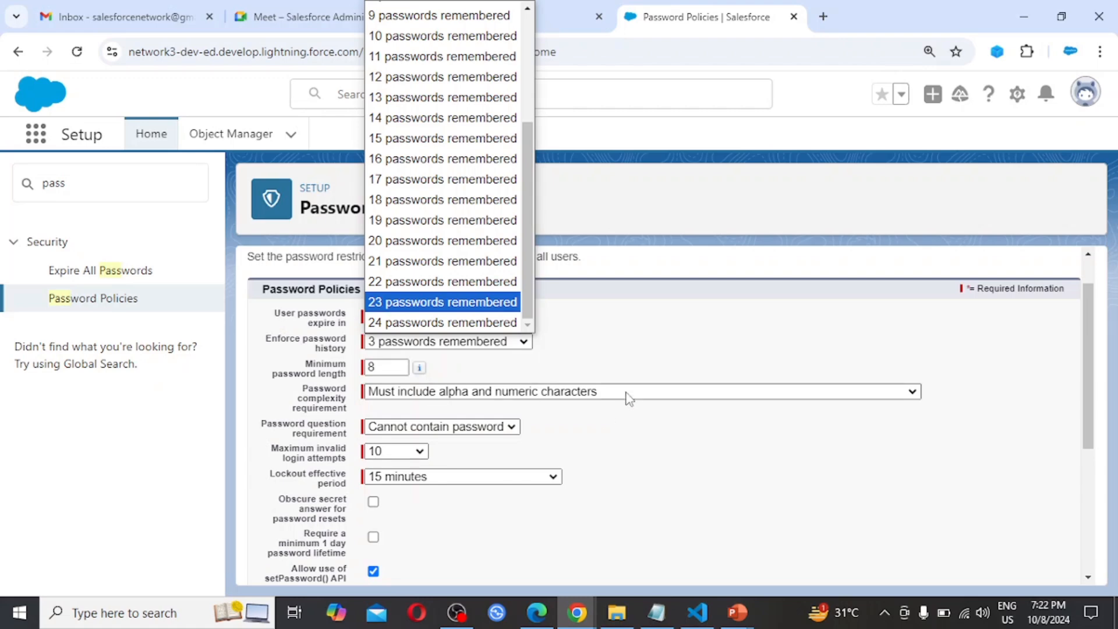
click(625, 327)
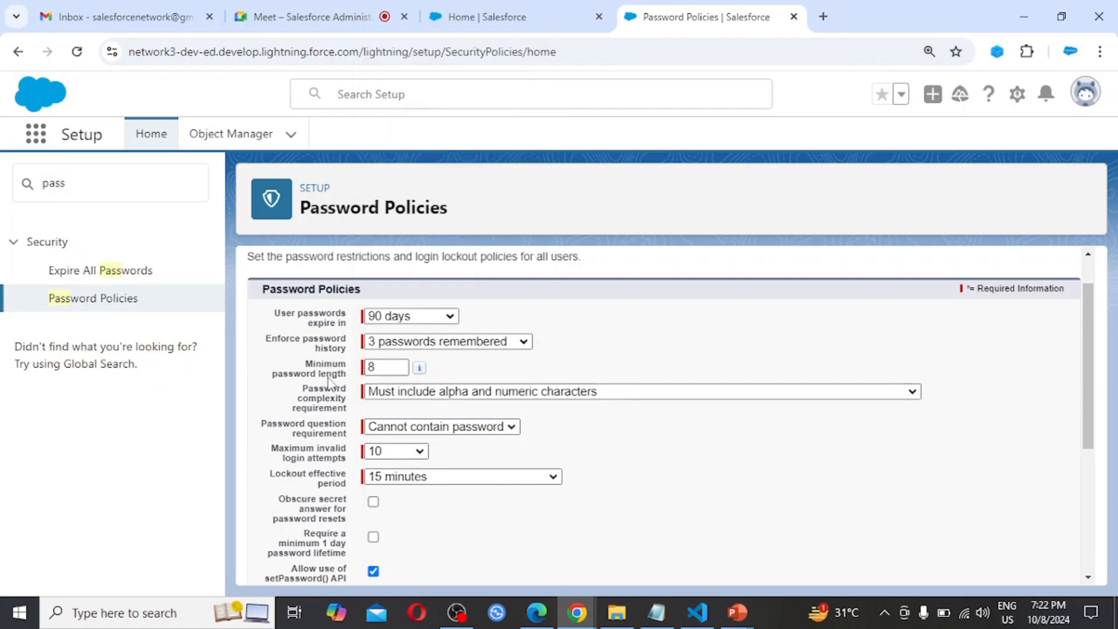
Examine the minimum password length, password complexity and password question requirement settings without changing them
click(400, 367)
mouse_move(419, 372)
click(632, 396)
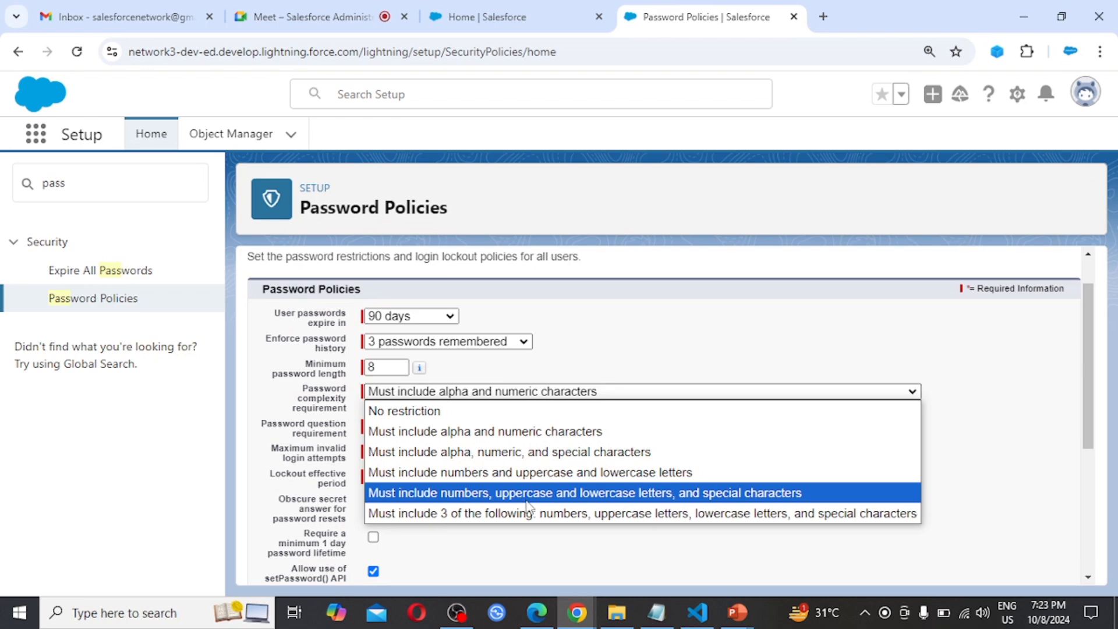
click(675, 357)
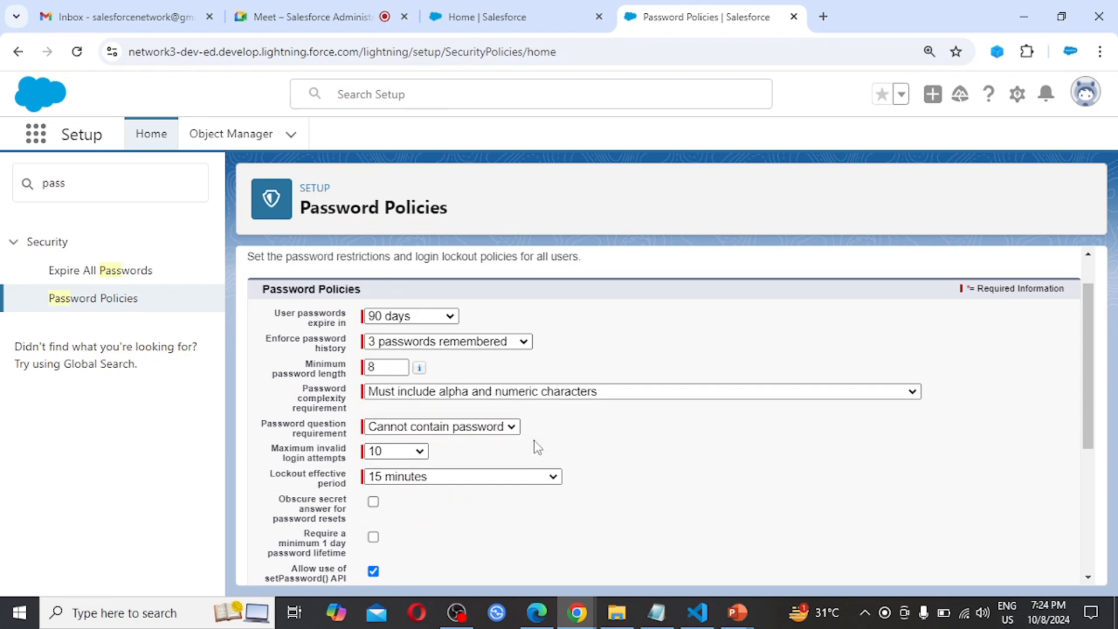
click(504, 431)
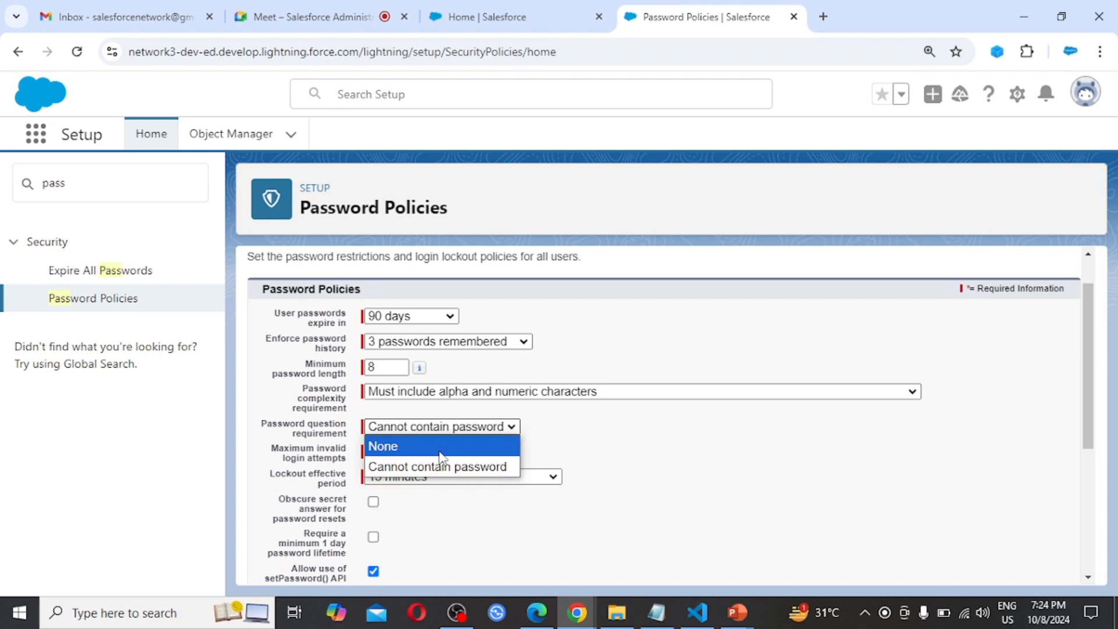
click(596, 444)
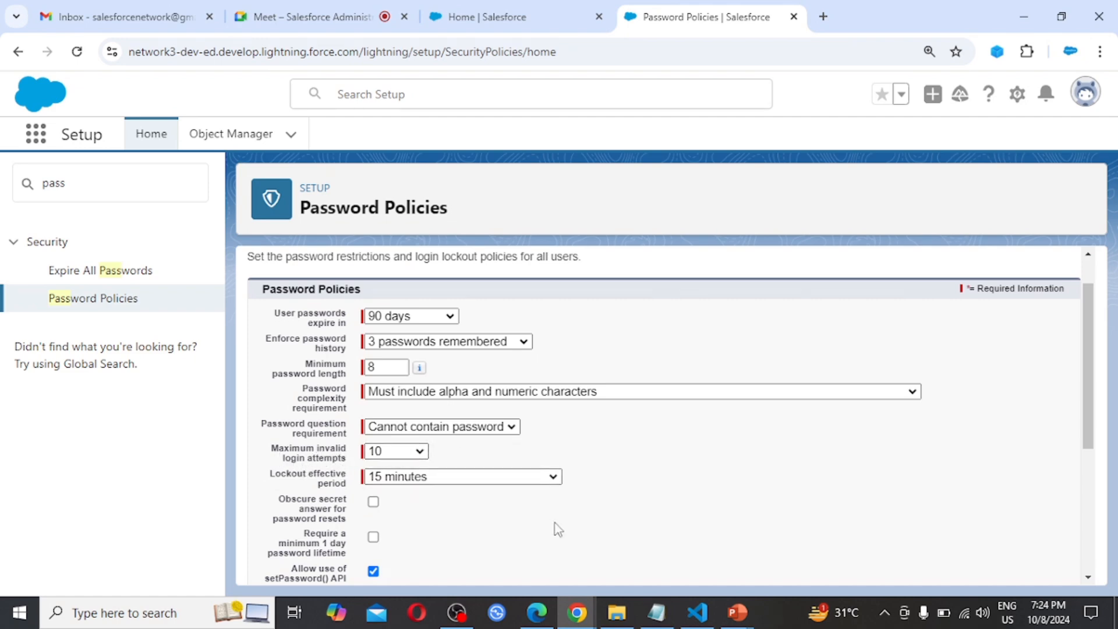
Examine the options for maximum invalid login attempts and lockout effective period, keeping the current selections
click(420, 452)
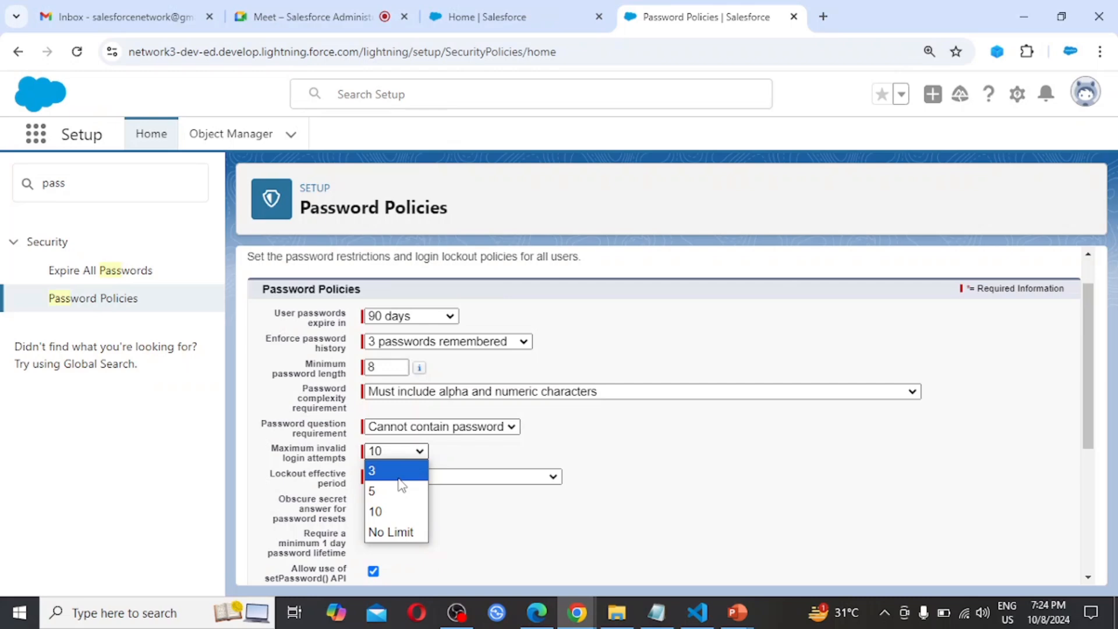
click(503, 477)
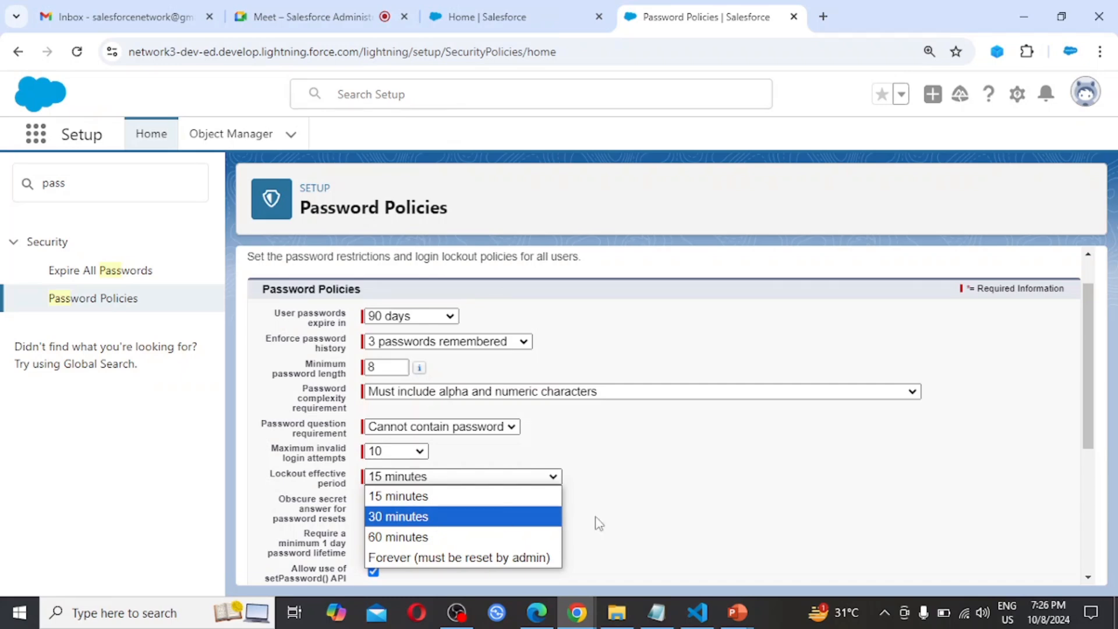
click(662, 498)
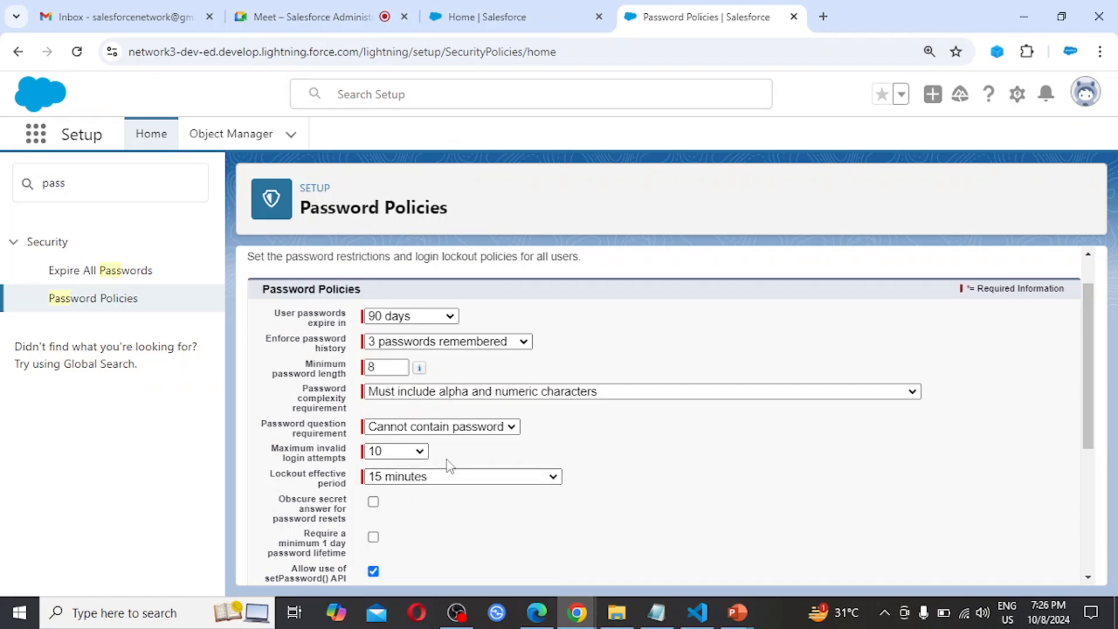
click(465, 479)
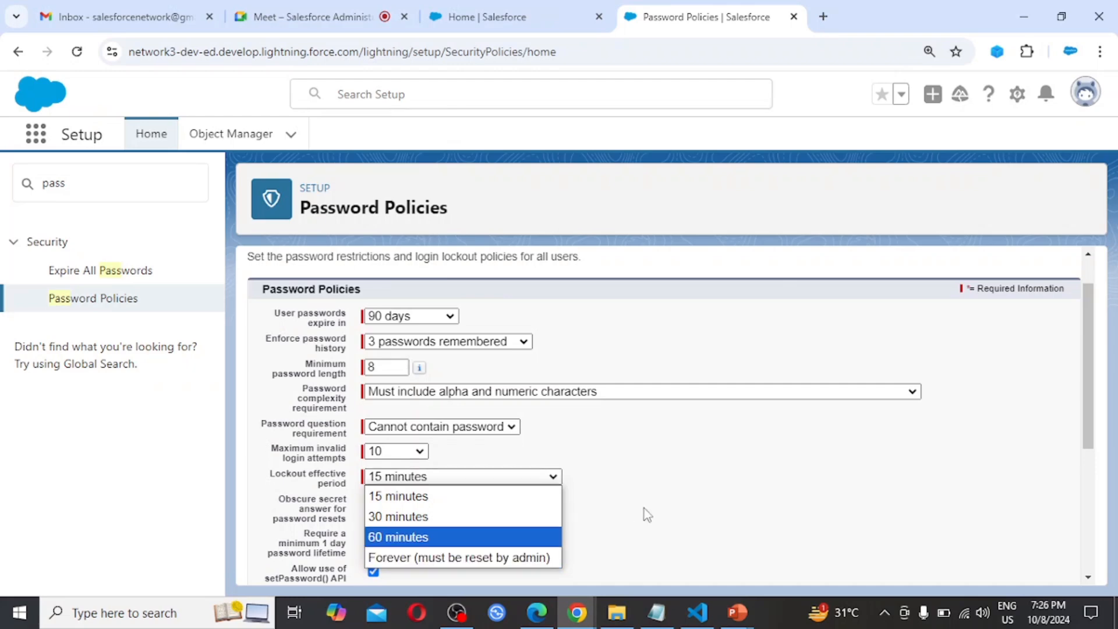
click(679, 480)
Open the Expire All Passwords page to review its option for expiring all user passwords
scroll(679, 479, up, 1)
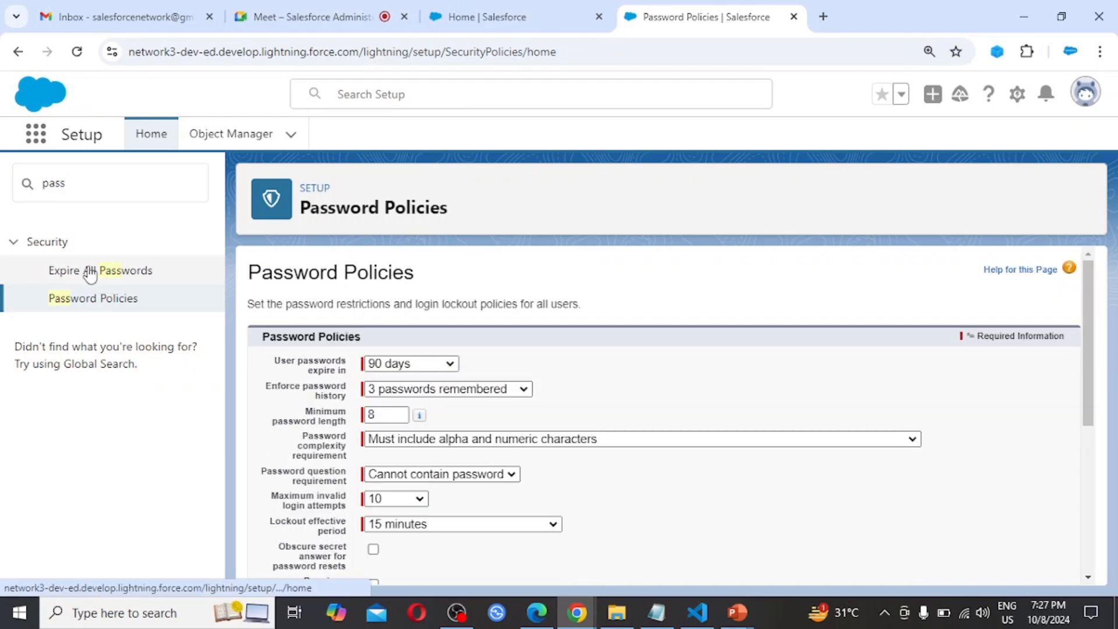
click(124, 280)
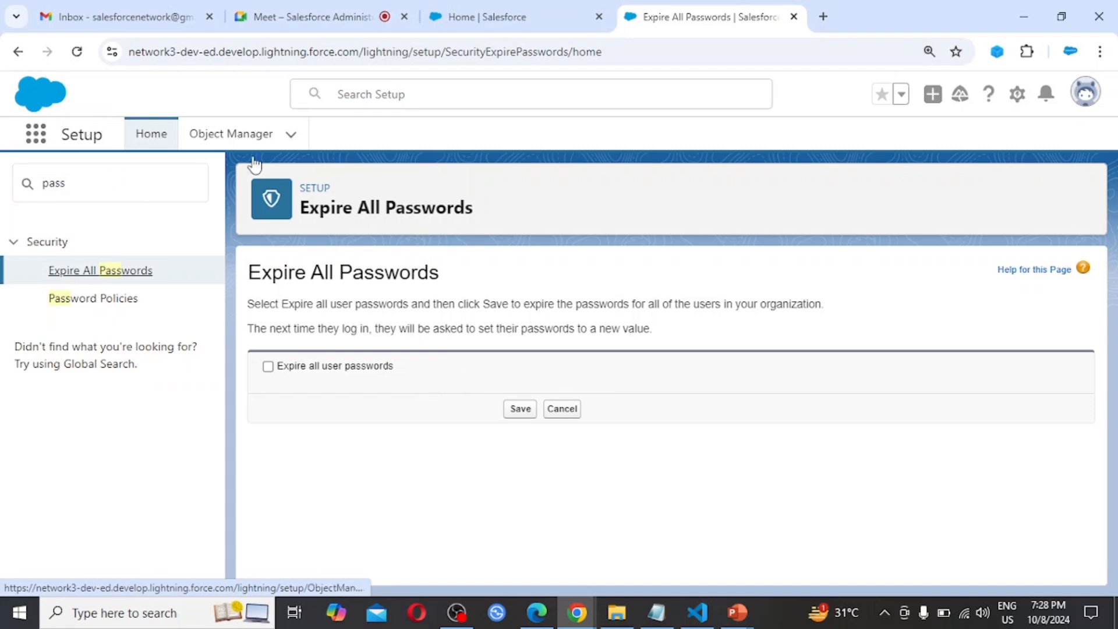
Search Setup for "user" and open the Users page listing all users
click(105, 188)
key(BackSpace)
key(BackSpace)
key(BackSpace)
key(BackSpace)
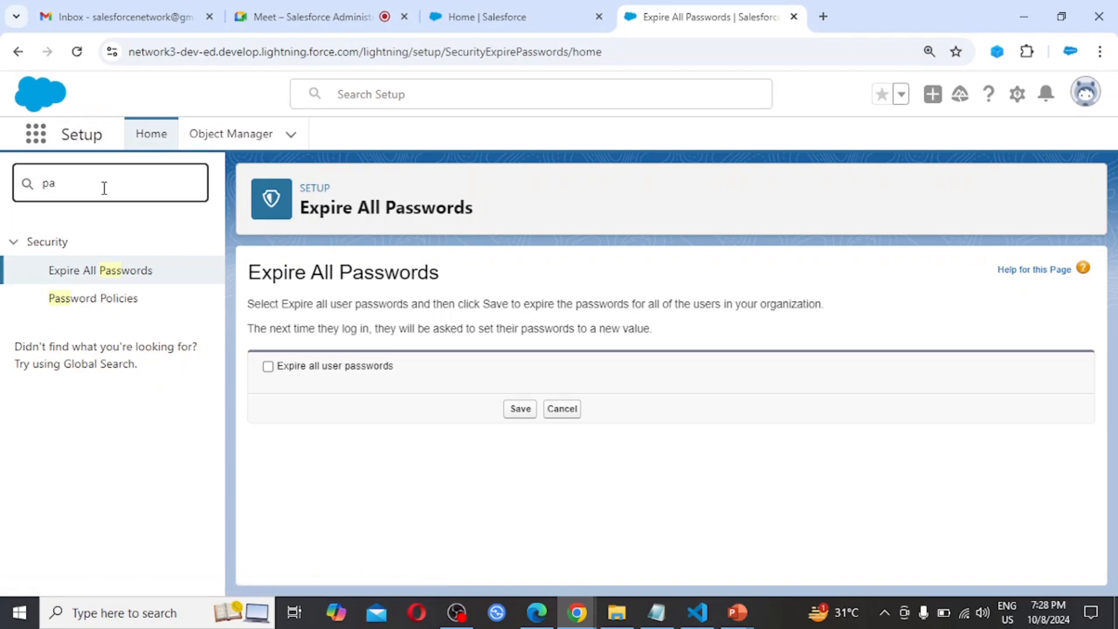
text(u)
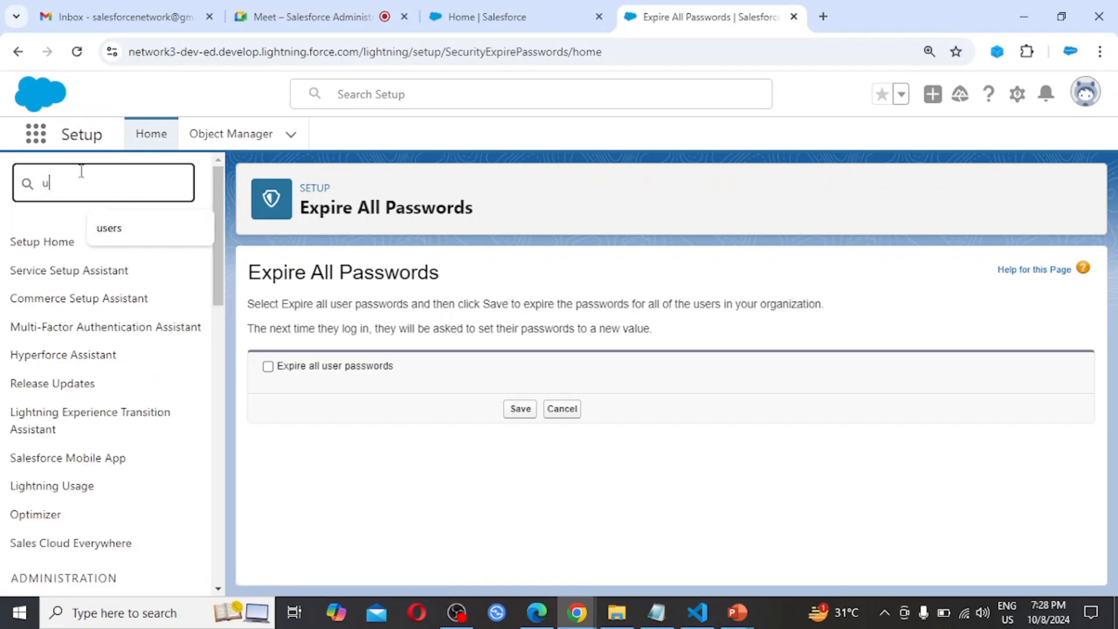
text(ser)
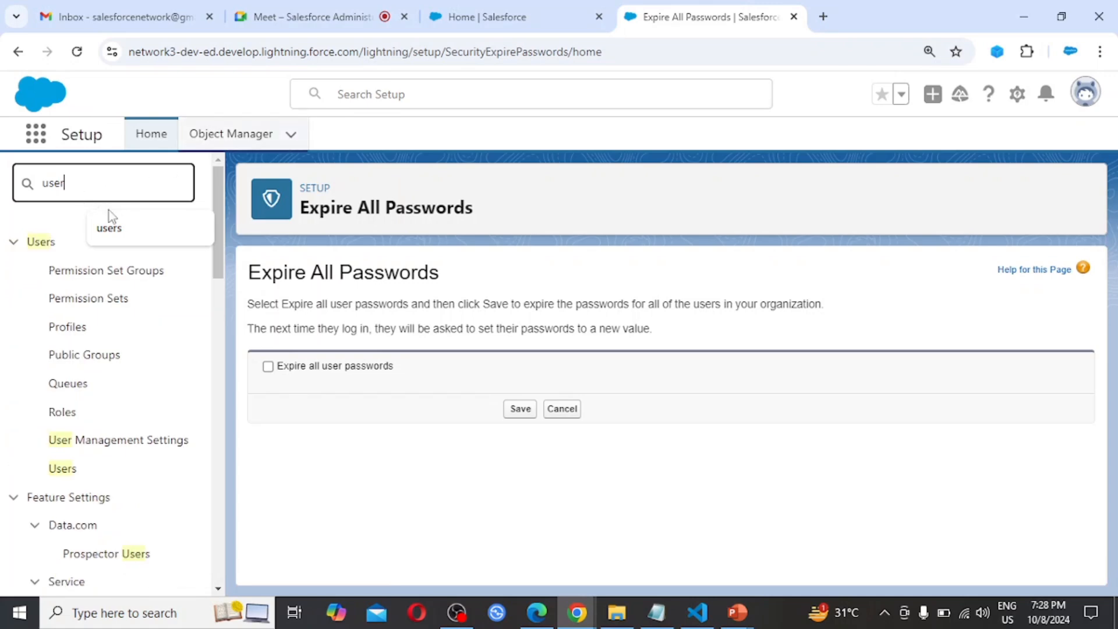
click(63, 469)
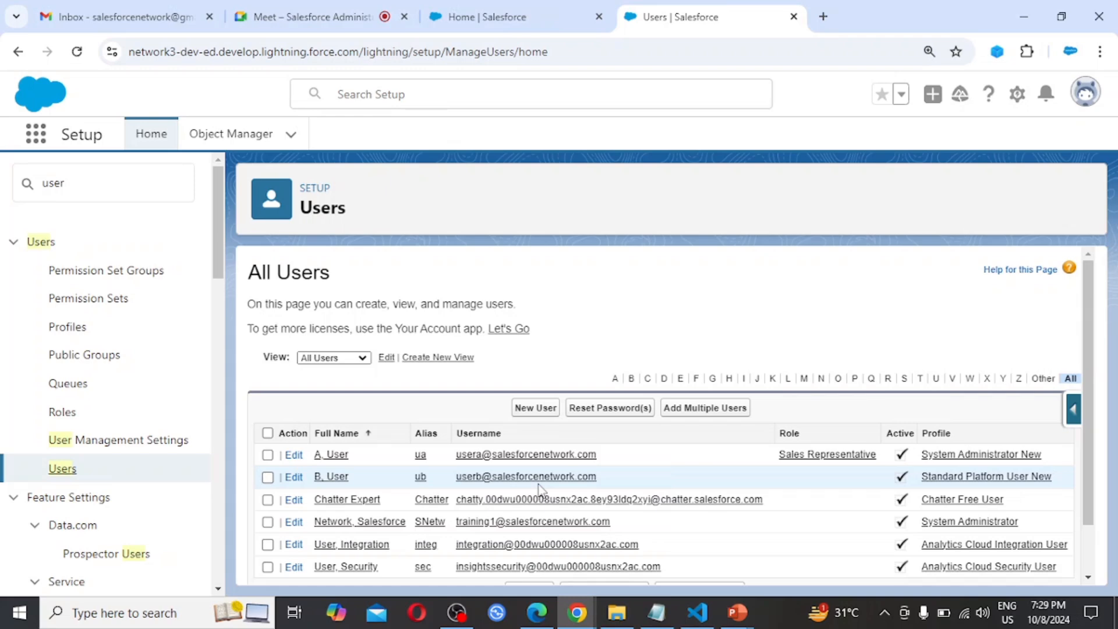
Open User A's record and review the Login History entries with their source IPs and statuses
click(331, 459)
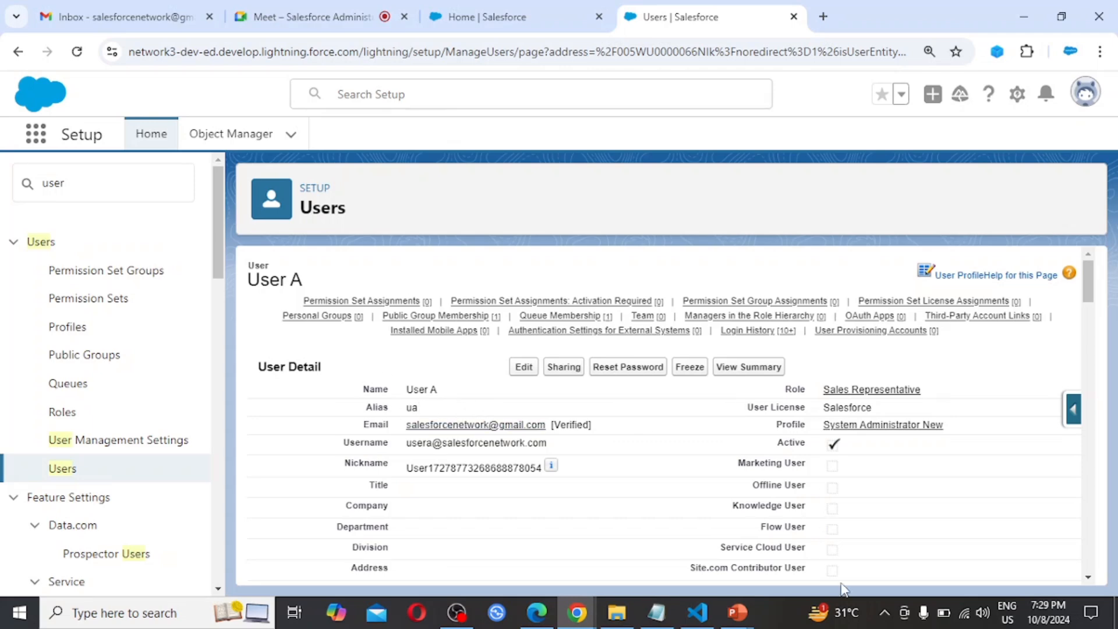
scroll(809, 512, down, 10)
scroll(804, 482, down, 10)
scroll(804, 482, down, 10)
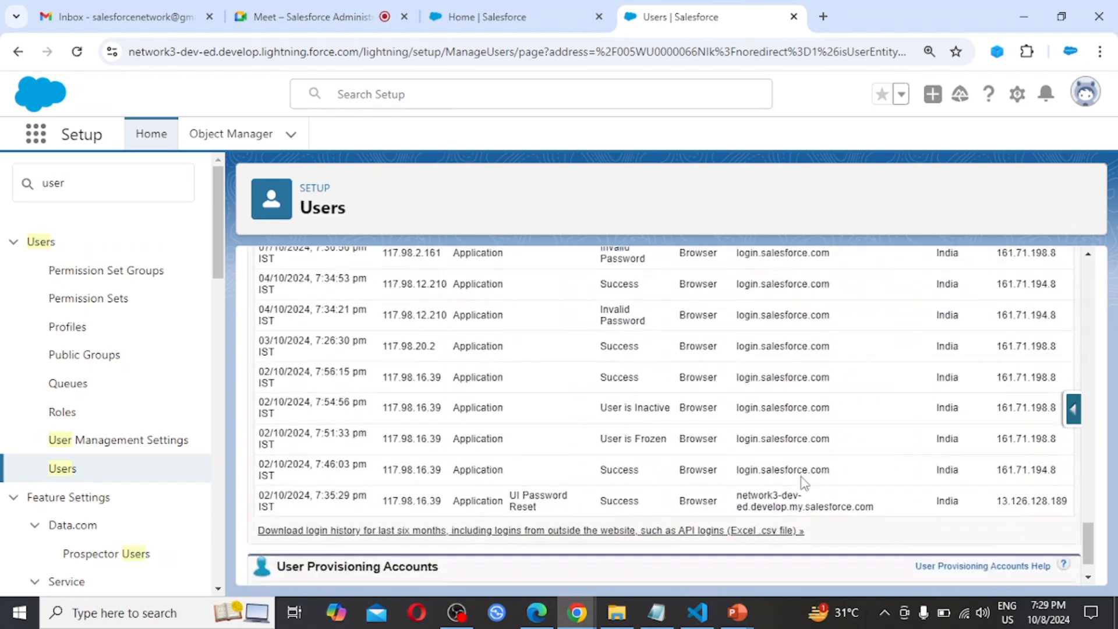
scroll(804, 482, down, 1)
scroll(802, 483, up, 4)
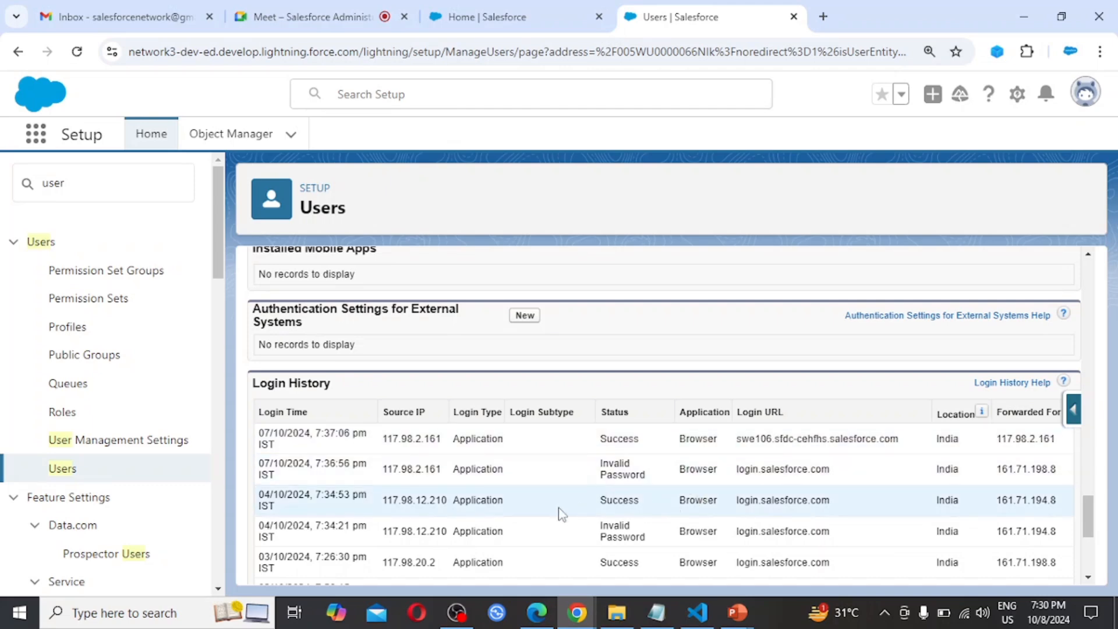
scroll(560, 514, up, 10)
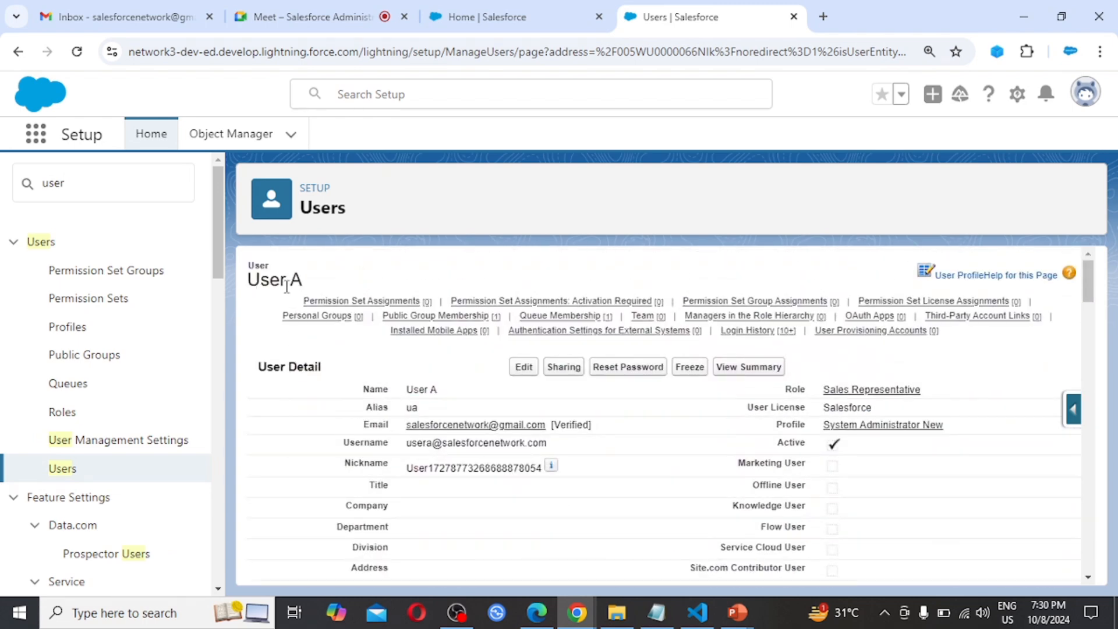
Examine User A's detail fields, permission set assignments, group memberships and the complete Login History list
scroll(652, 494, down, 15)
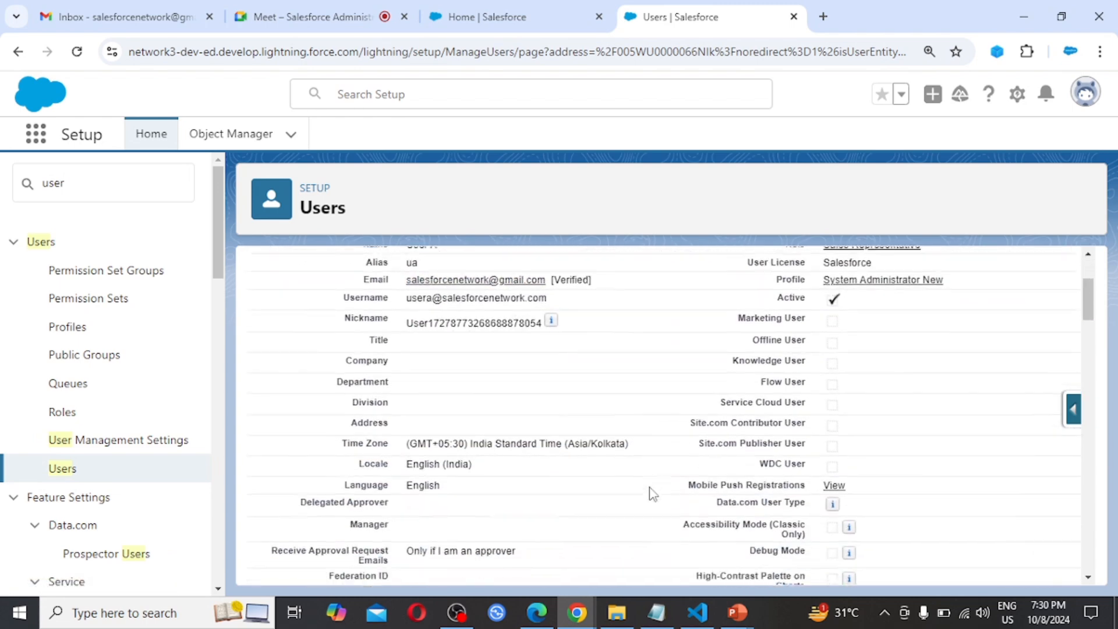
scroll(652, 493, down, 8)
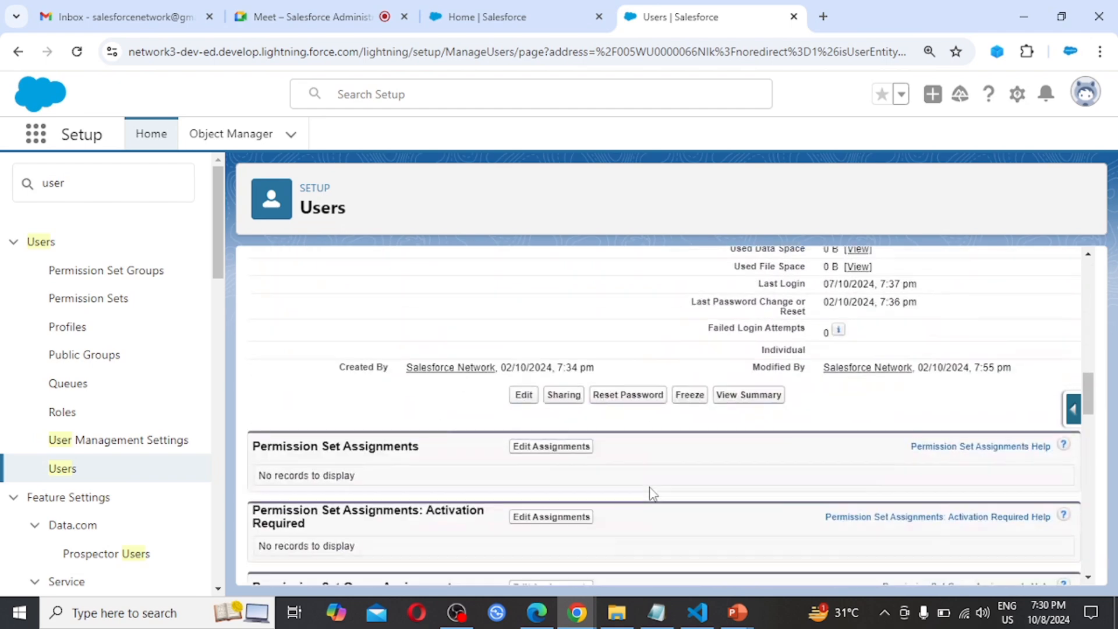
scroll(652, 493, down, 10)
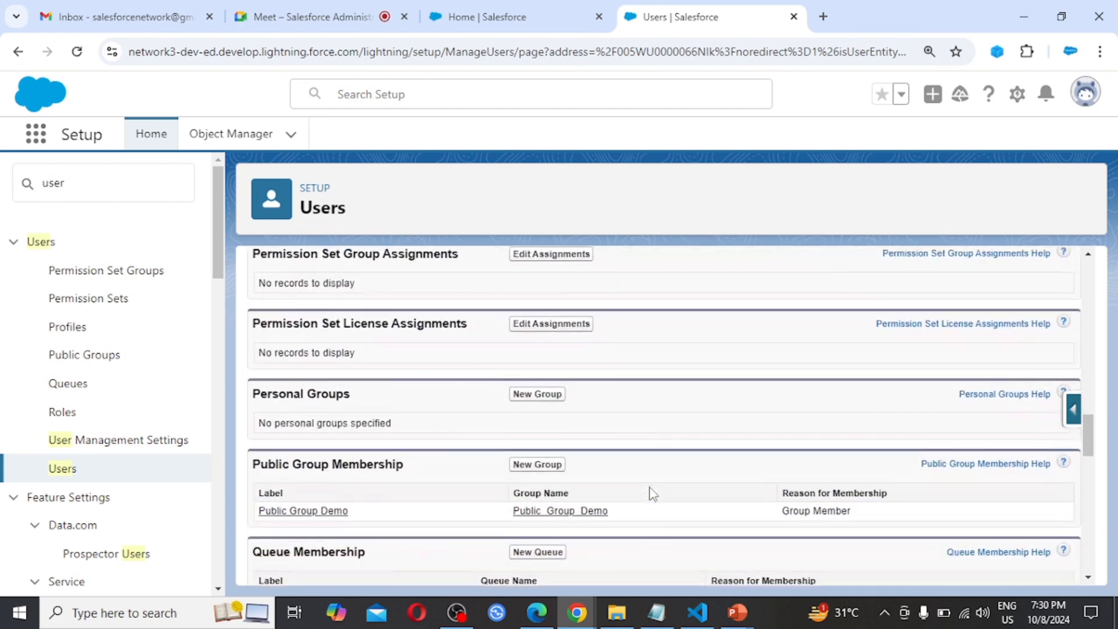
scroll(652, 493, down, 8)
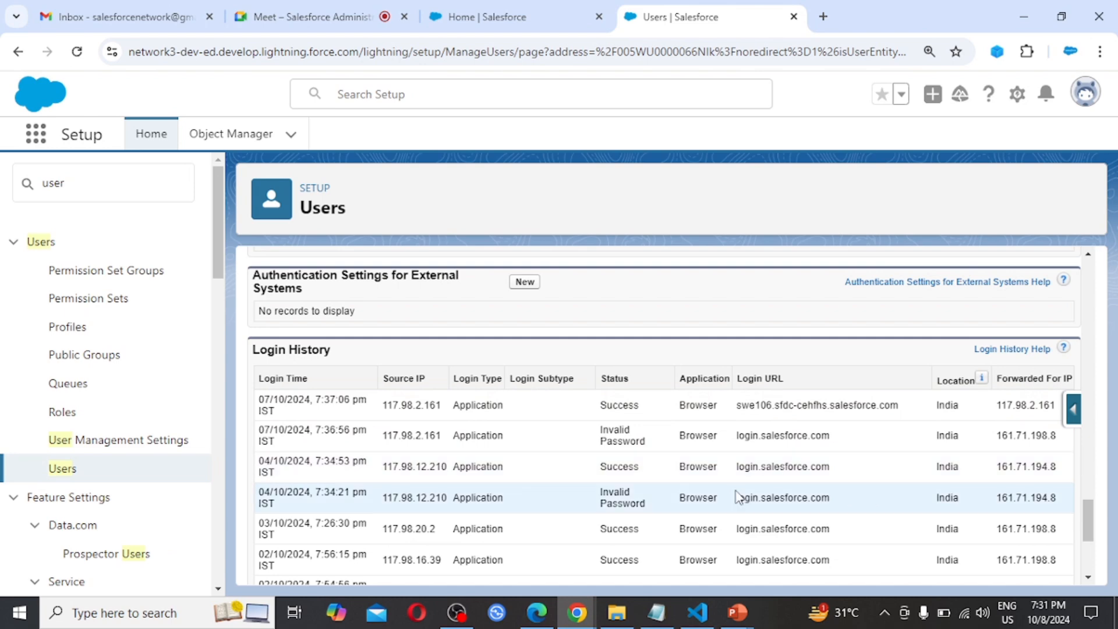
scroll(737, 496, down, 1)
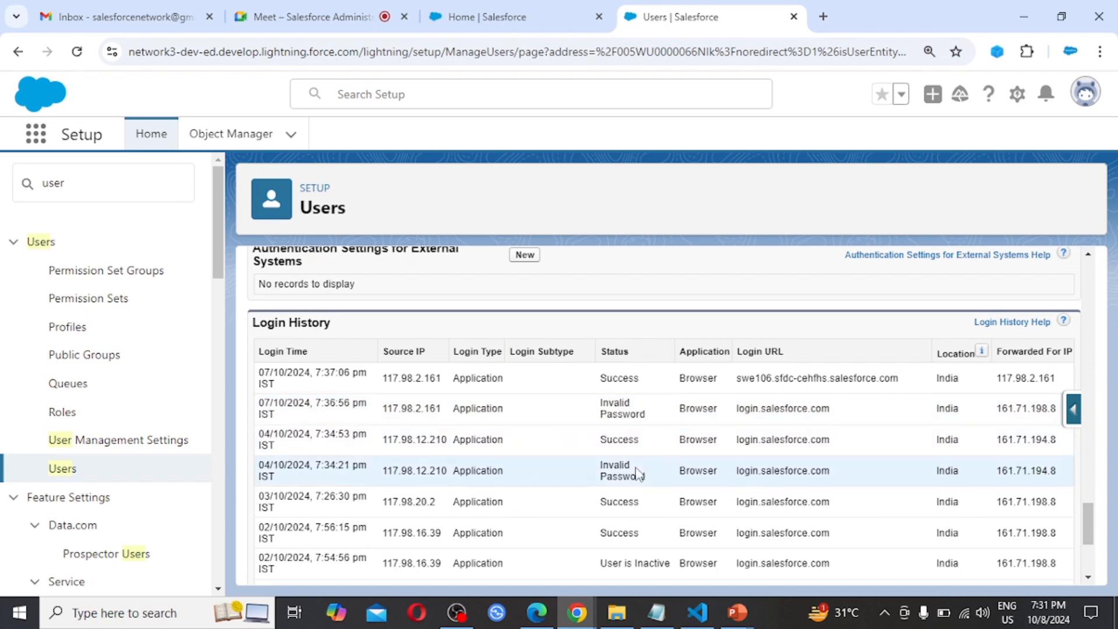
scroll(638, 473, down, 2)
scroll(639, 473, down, 3)
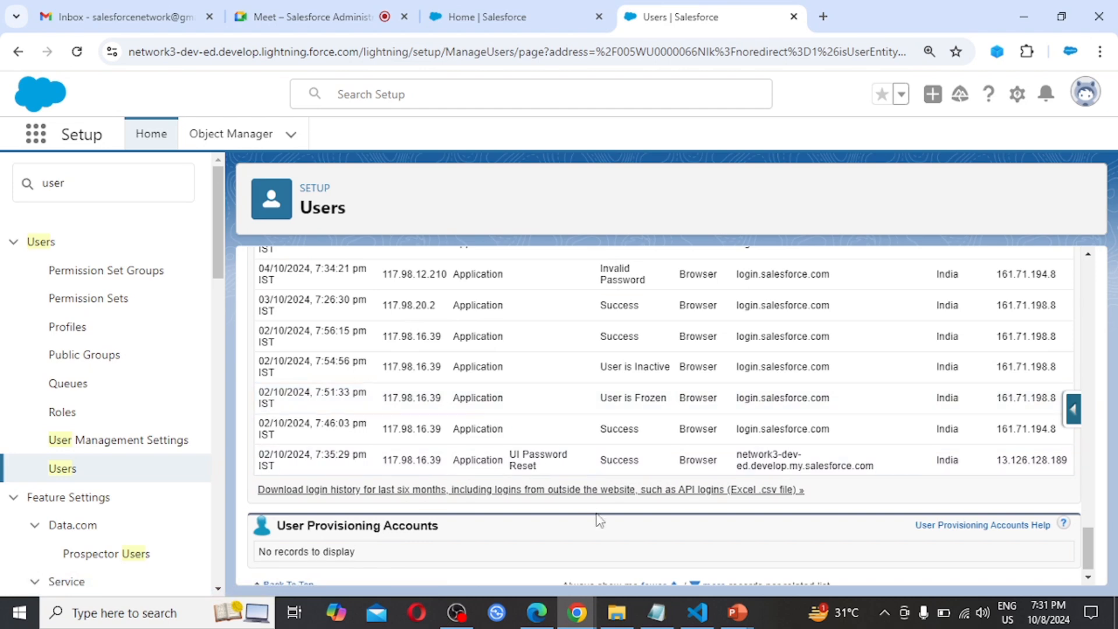
scroll(599, 520, down, 1)
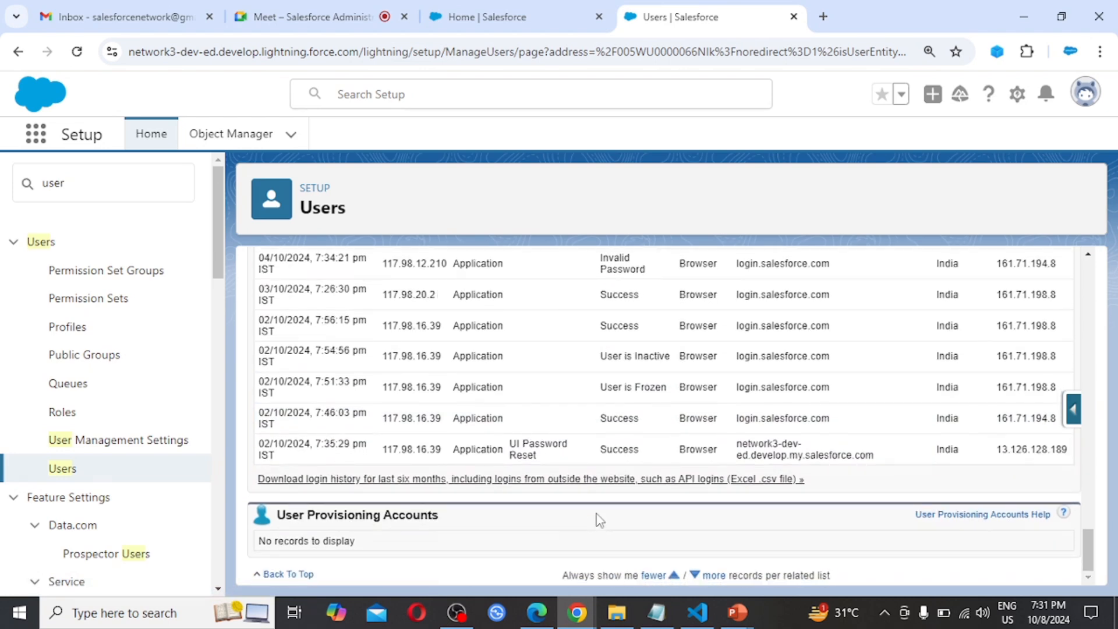
scroll(600, 520, up, 8)
scroll(600, 520, up, 10)
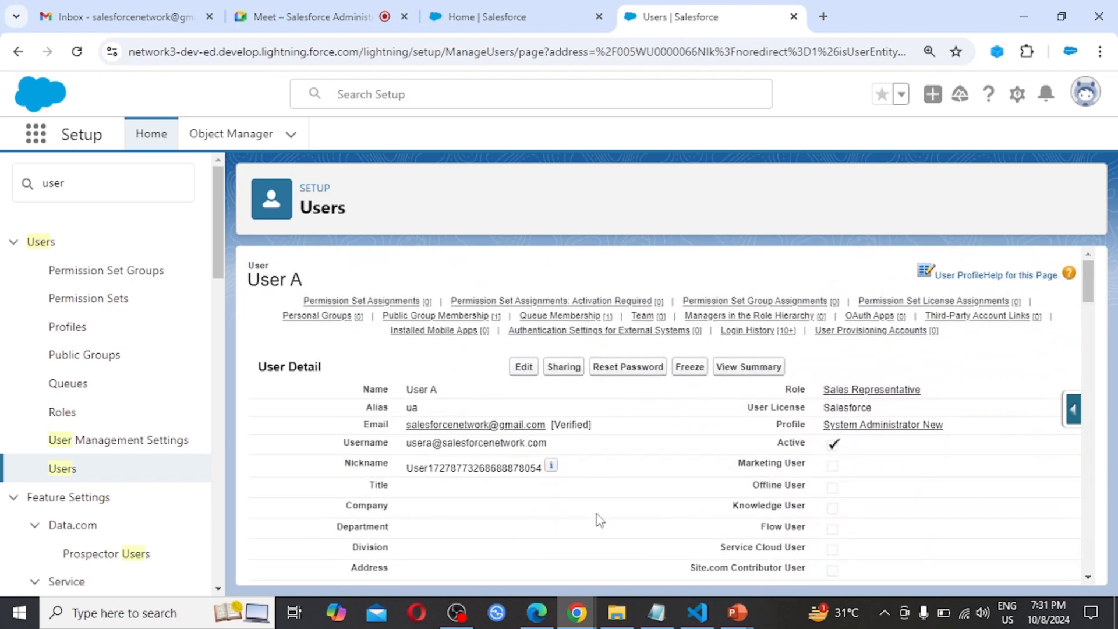
Open User A for editing and toggle the option to generate a new password and notify the user immediately, without saving
click(524, 368)
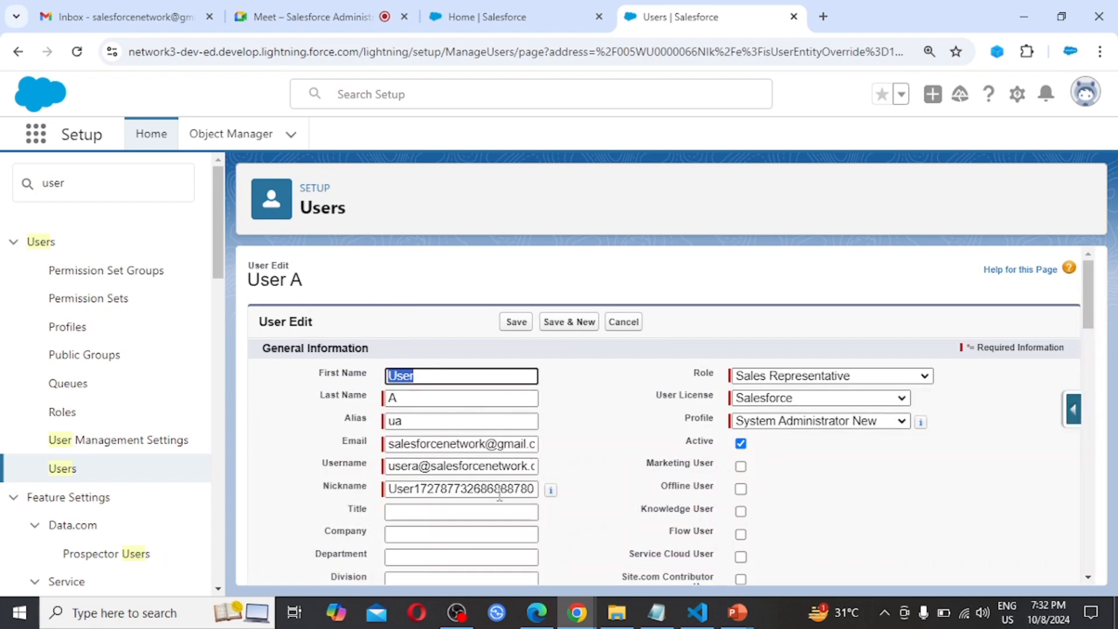
scroll(681, 535, down, 10)
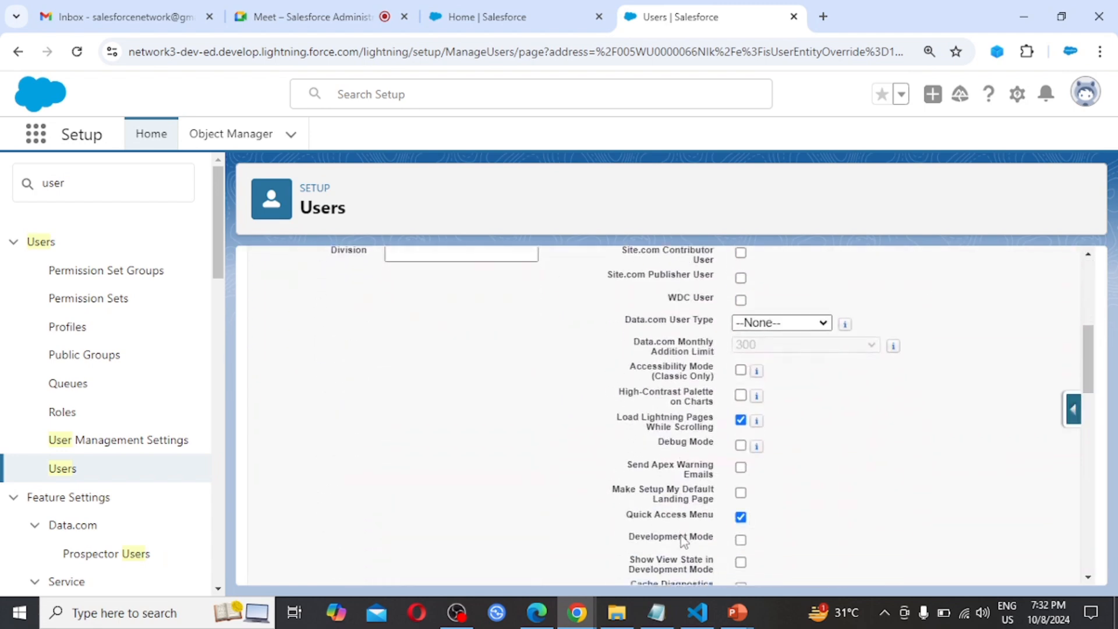
scroll(685, 540, down, 12)
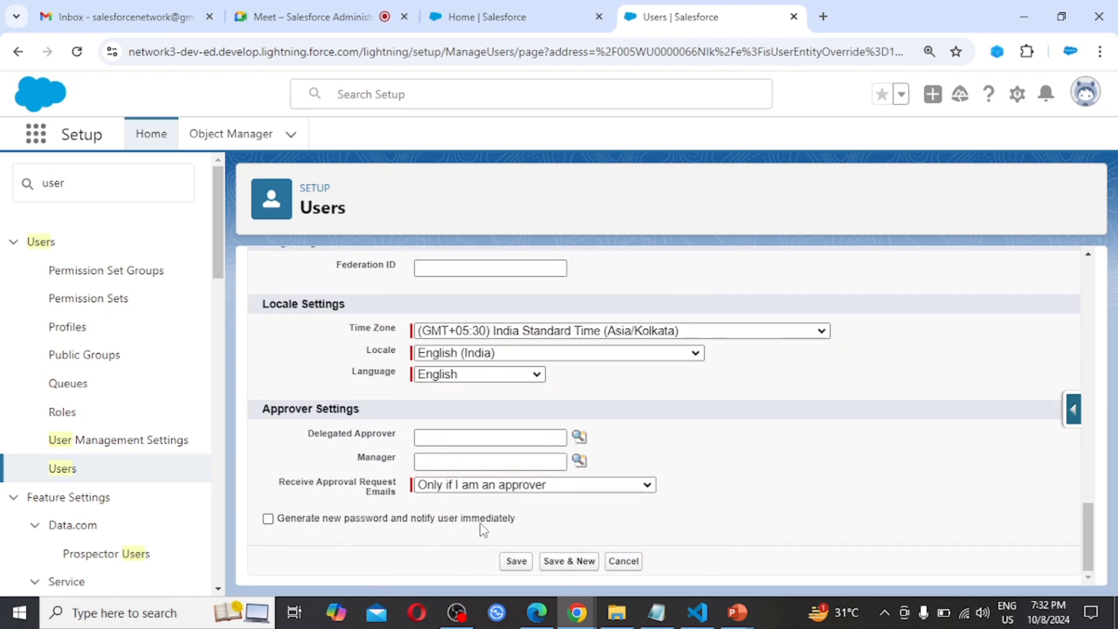
click(268, 519)
scroll(688, 430, up, 1)
scroll(689, 429, up, 2)
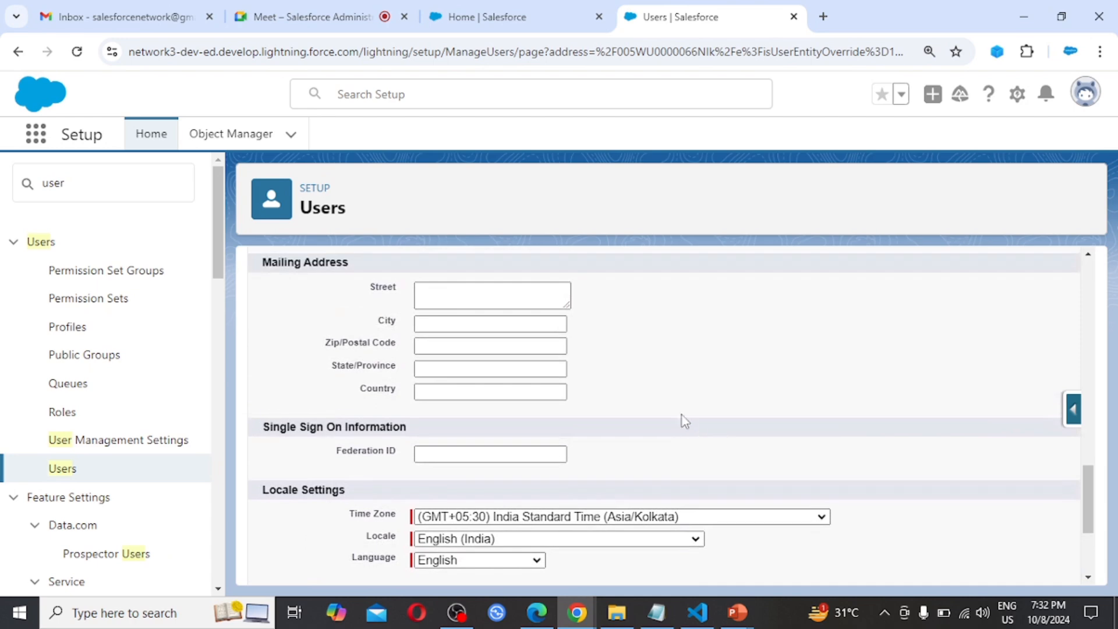
scroll(644, 357, up, 4)
scroll(648, 357, up, 8)
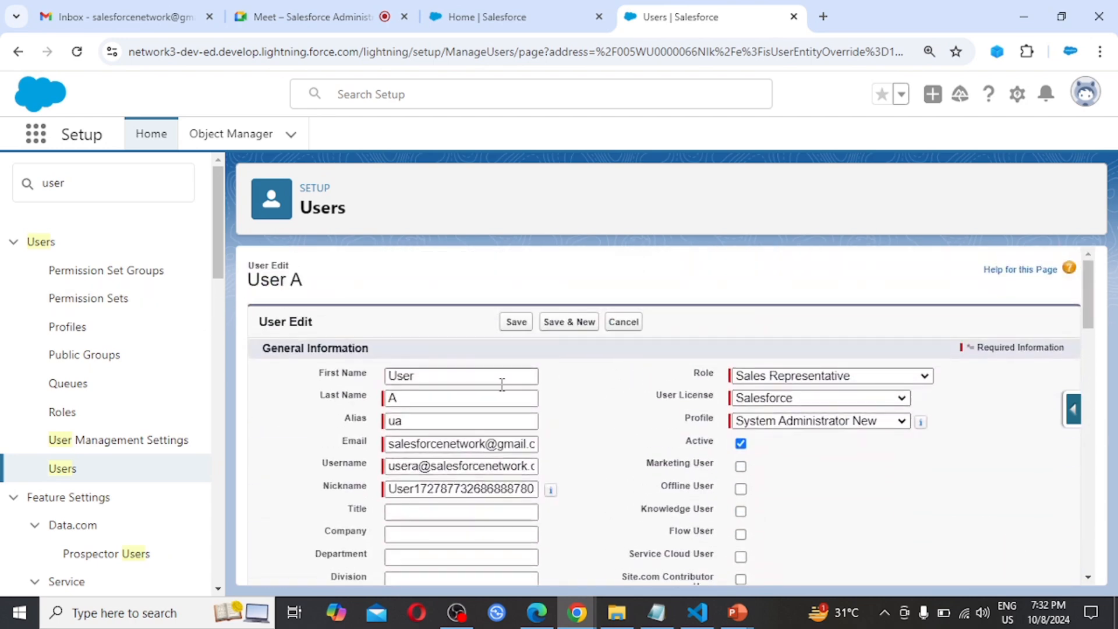
Search Setup for "login" and open Login Access Policies
triple_click(122, 188)
text(login)
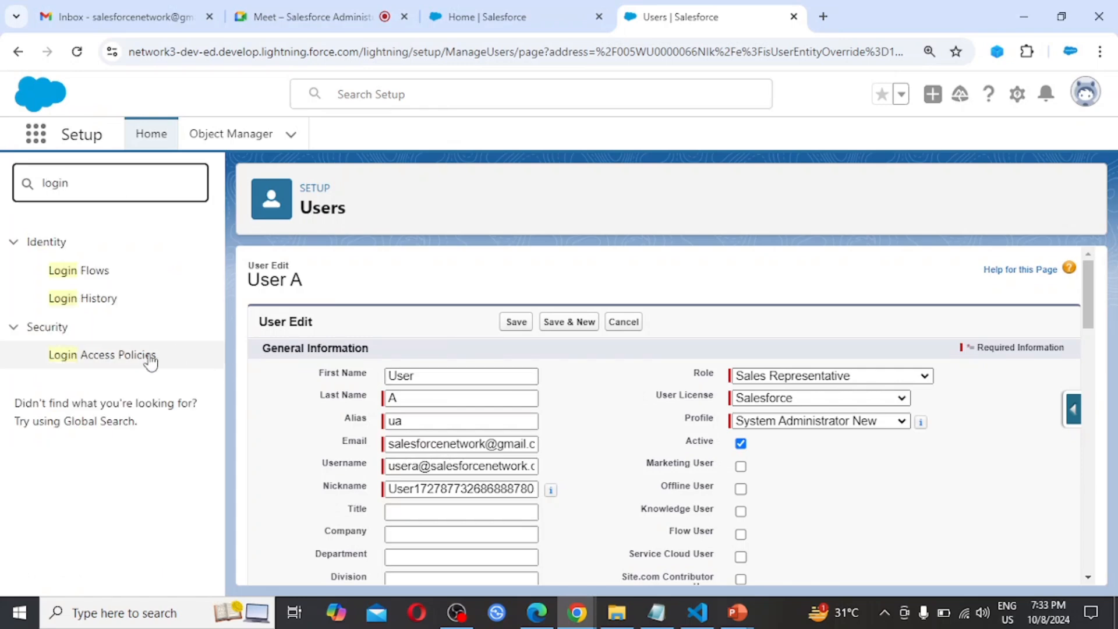
click(108, 361)
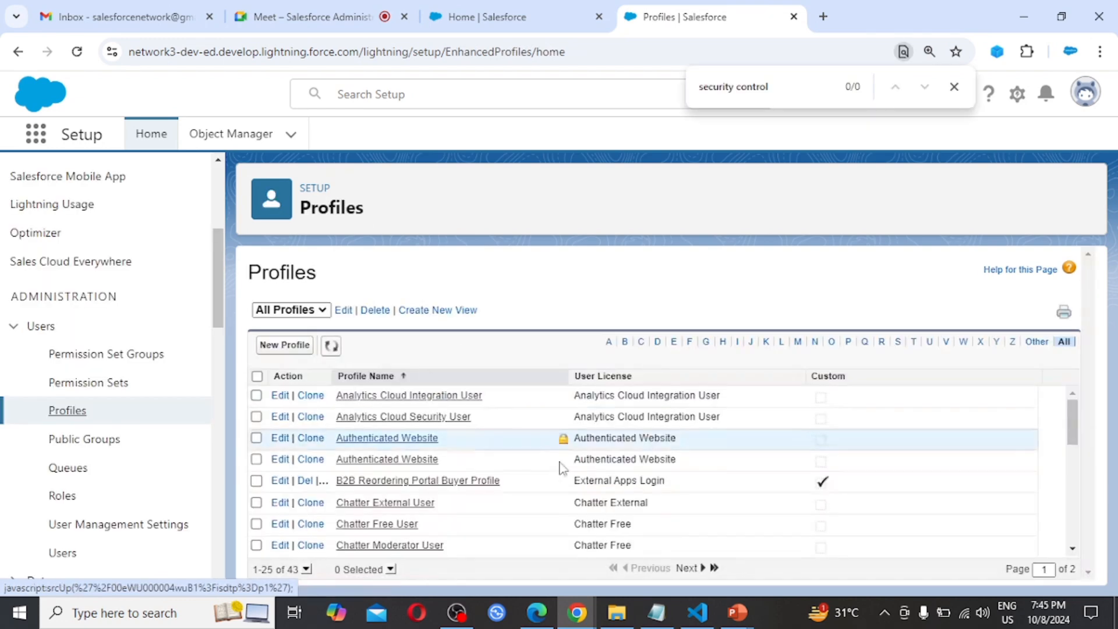
Filter the profiles by the letter S, open the System Administrator New profile and locate its Login Hours section
click(898, 343)
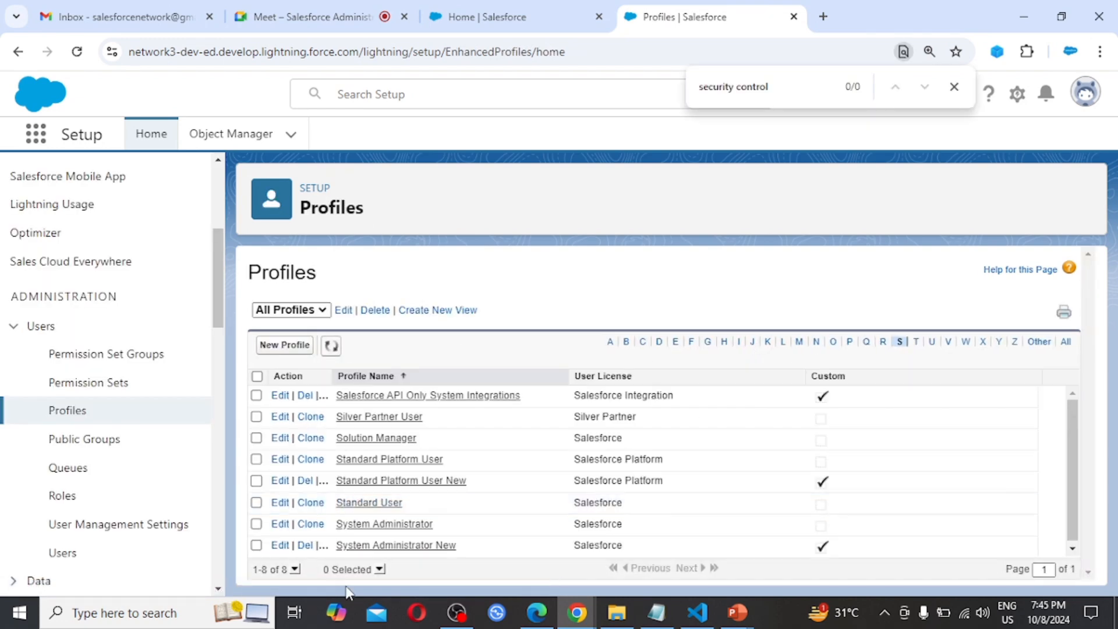
click(393, 546)
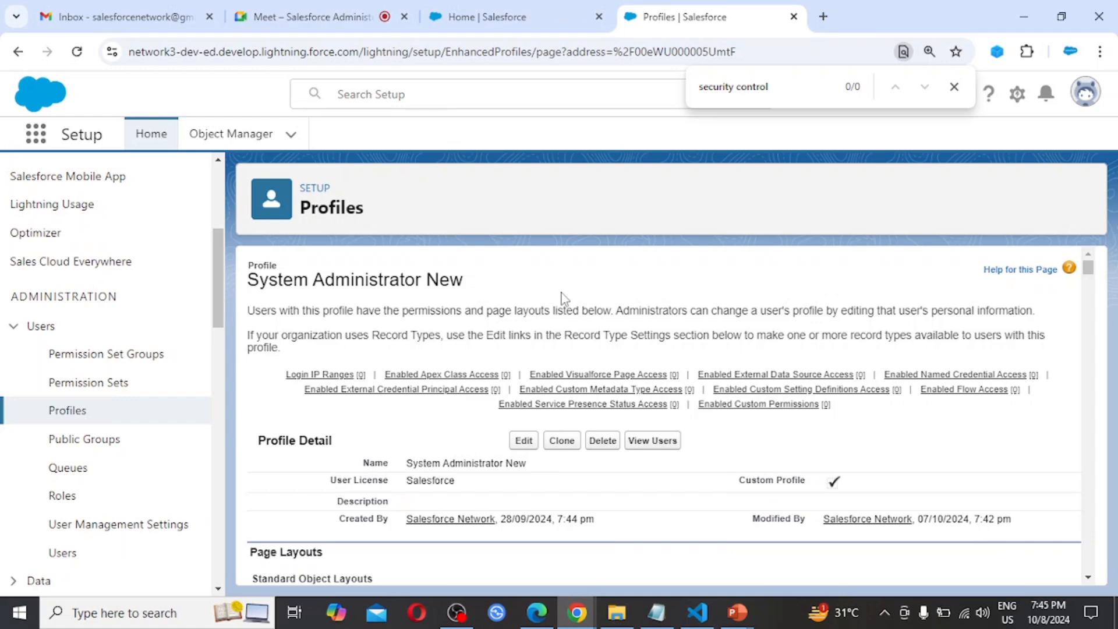
scroll(764, 533, down, 15)
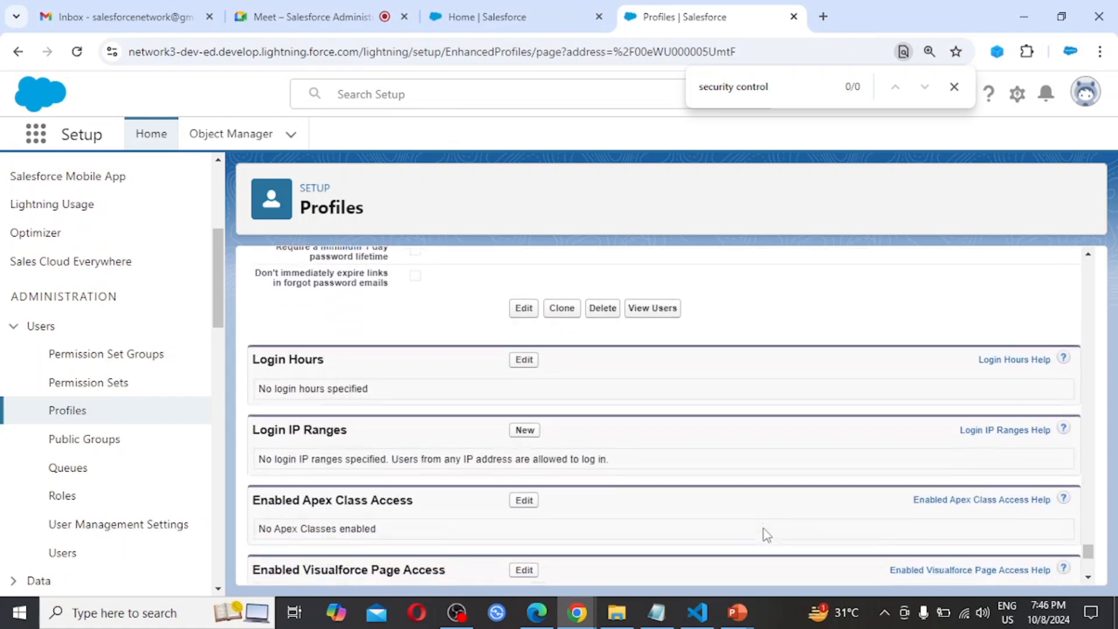
scroll(766, 535, down, 1)
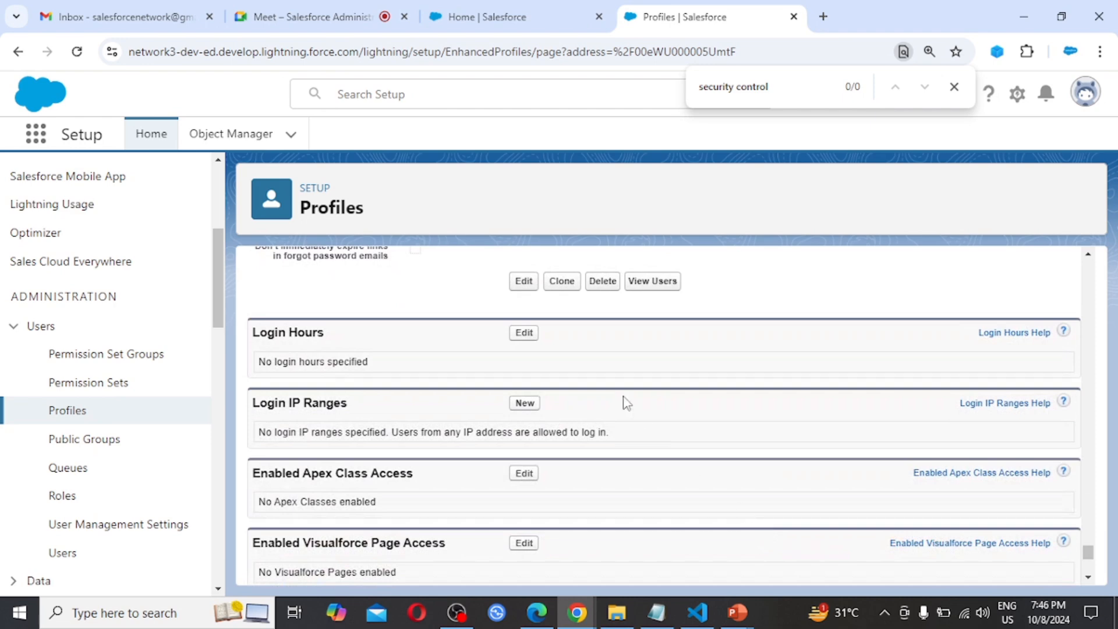
Set the System Administrator New profile's Tuesday login hours from 10:00 AM to 6:00 PM and save them
click(524, 334)
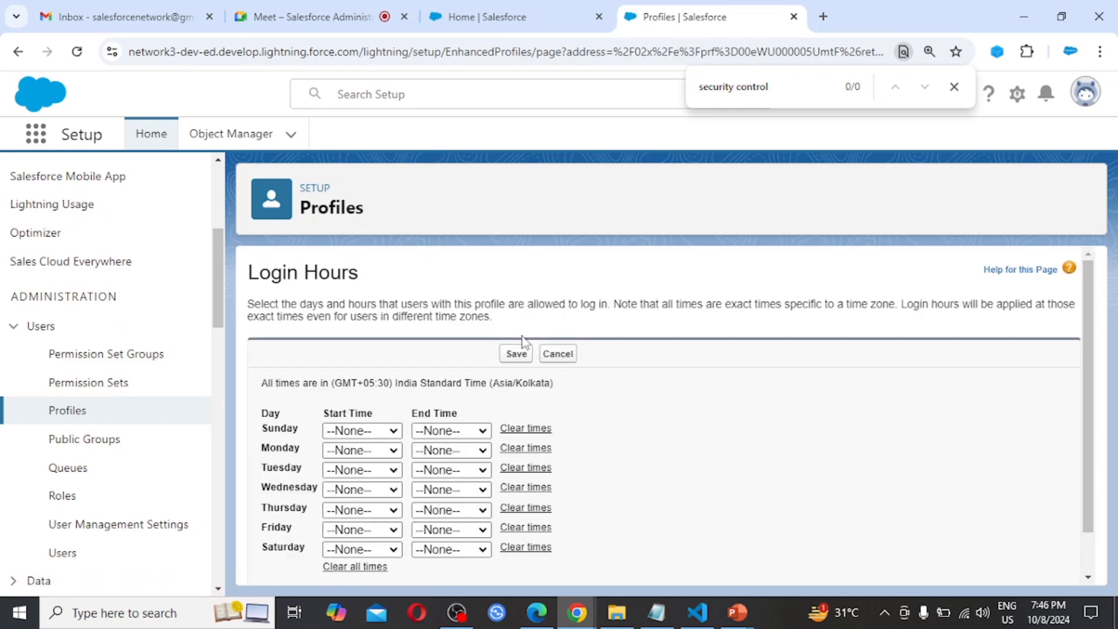
scroll(686, 448, down, 2)
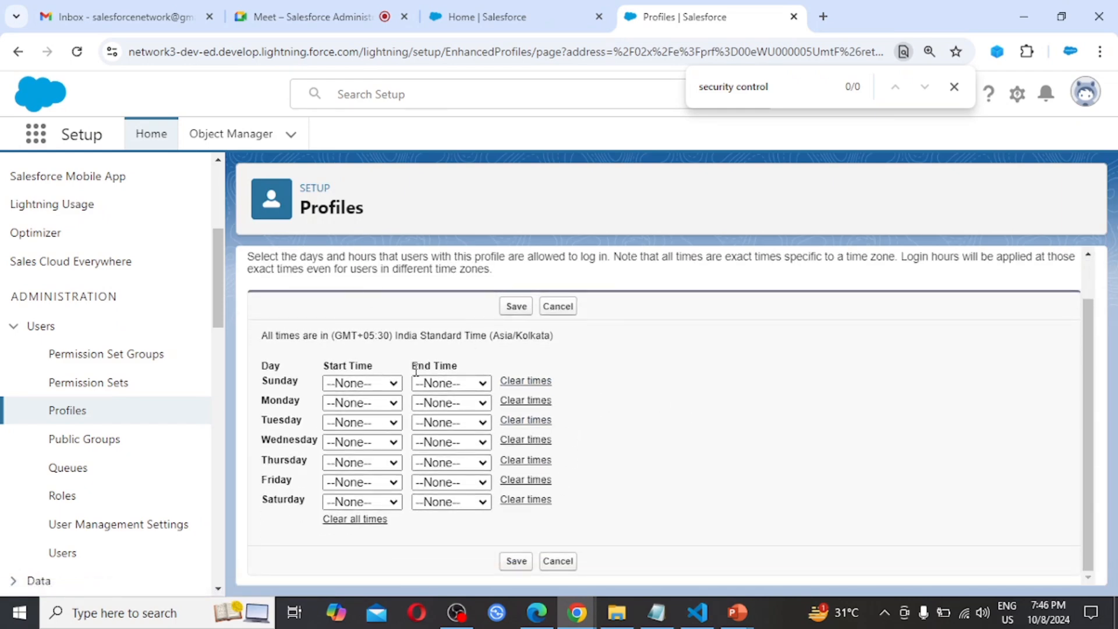
click(391, 425)
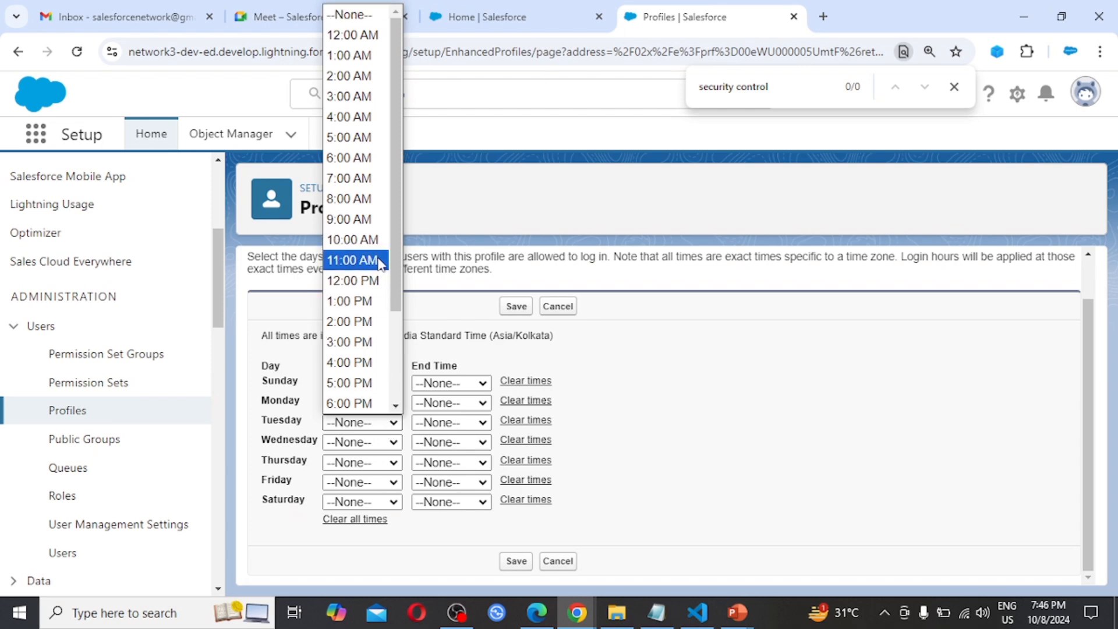
click(374, 241)
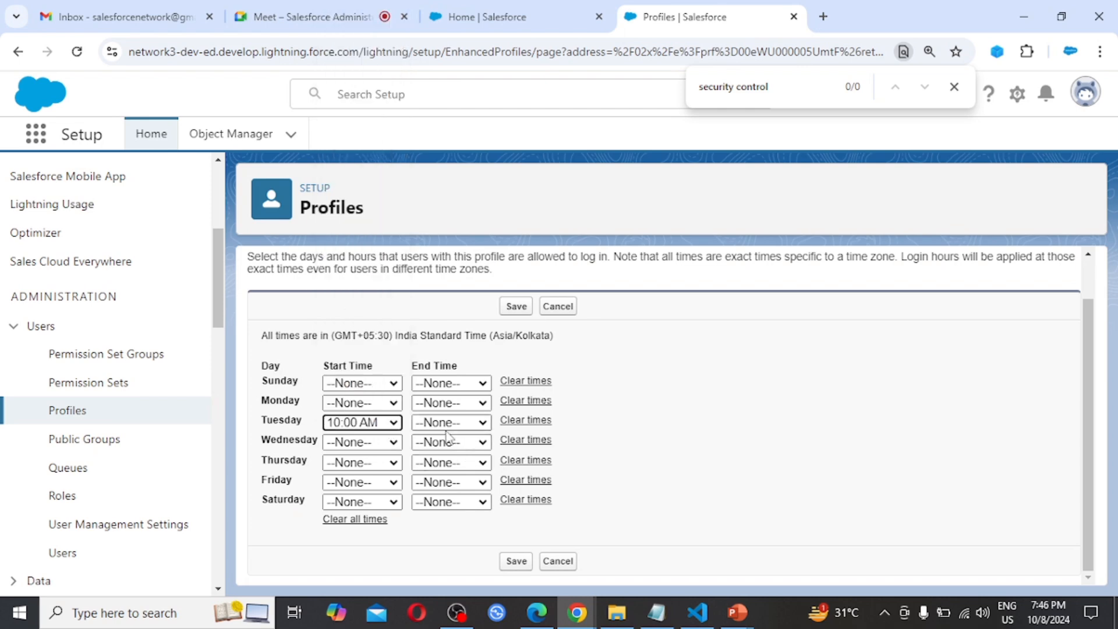
click(464, 425)
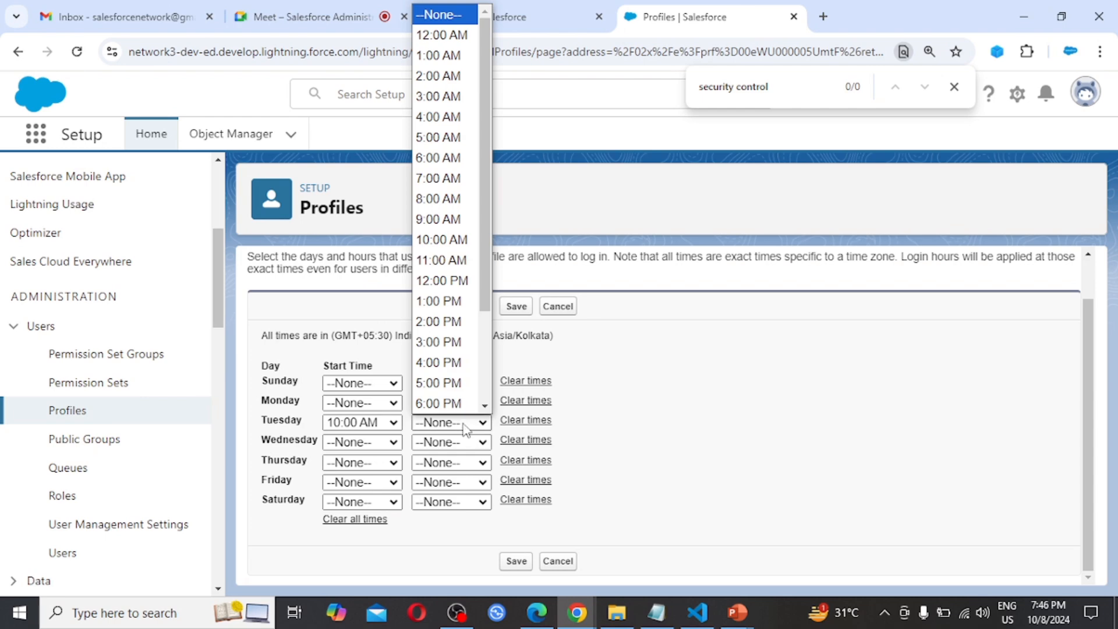
scroll(459, 344, down, 3)
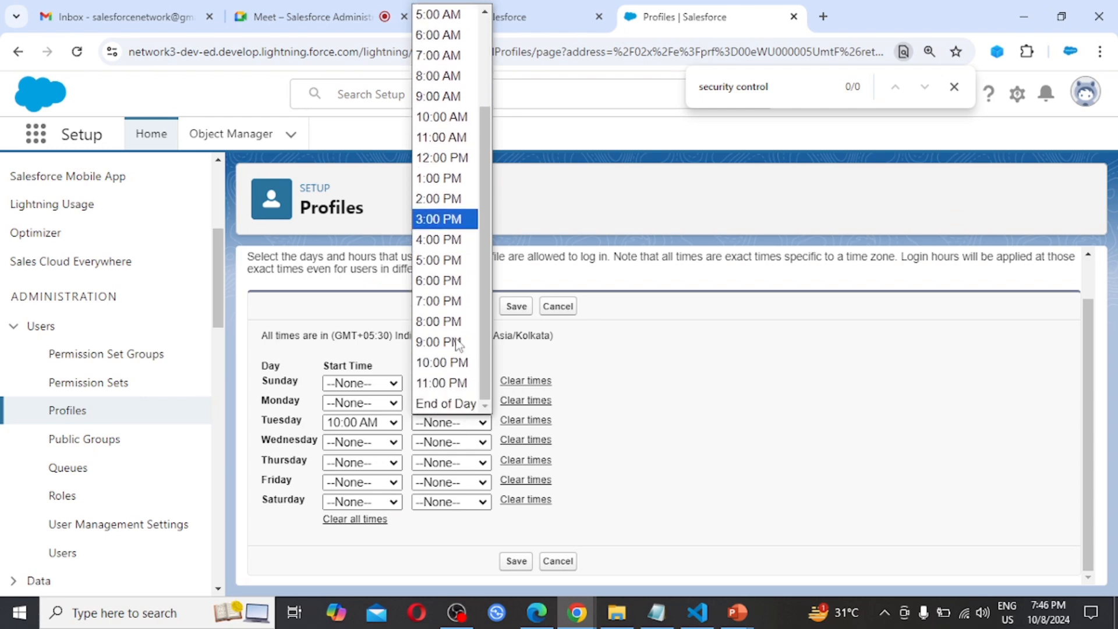
click(454, 281)
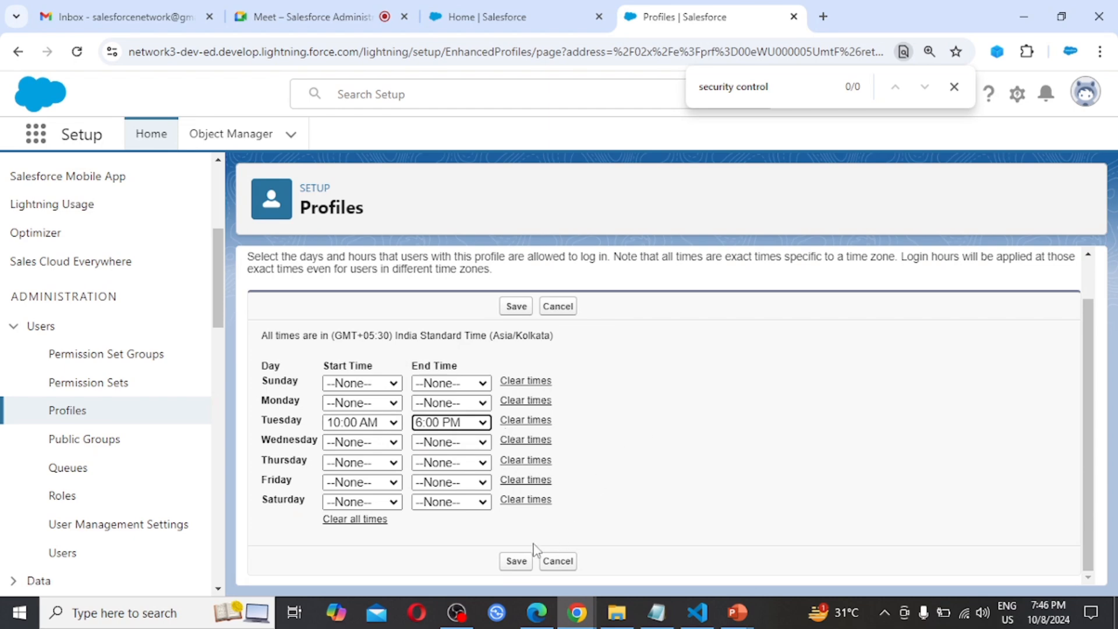
click(518, 562)
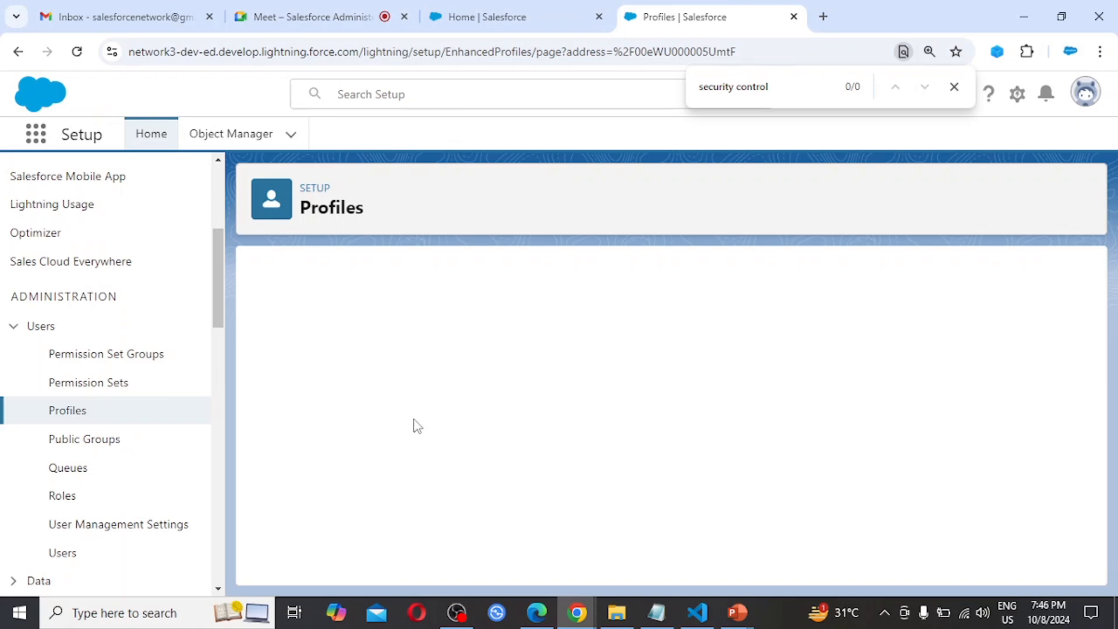
Switch to the Edge window, open the account menu, and close the old Salesforce tabs, including the logged-out ones
scroll(711, 456, down, 1)
scroll(710, 456, up, 1)
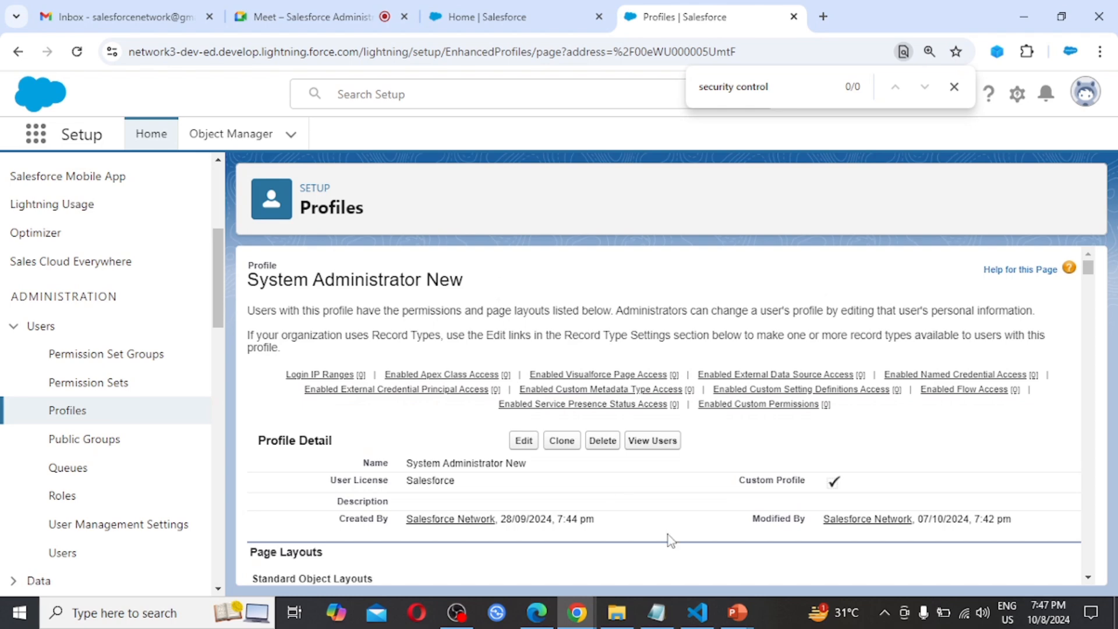
click(537, 613)
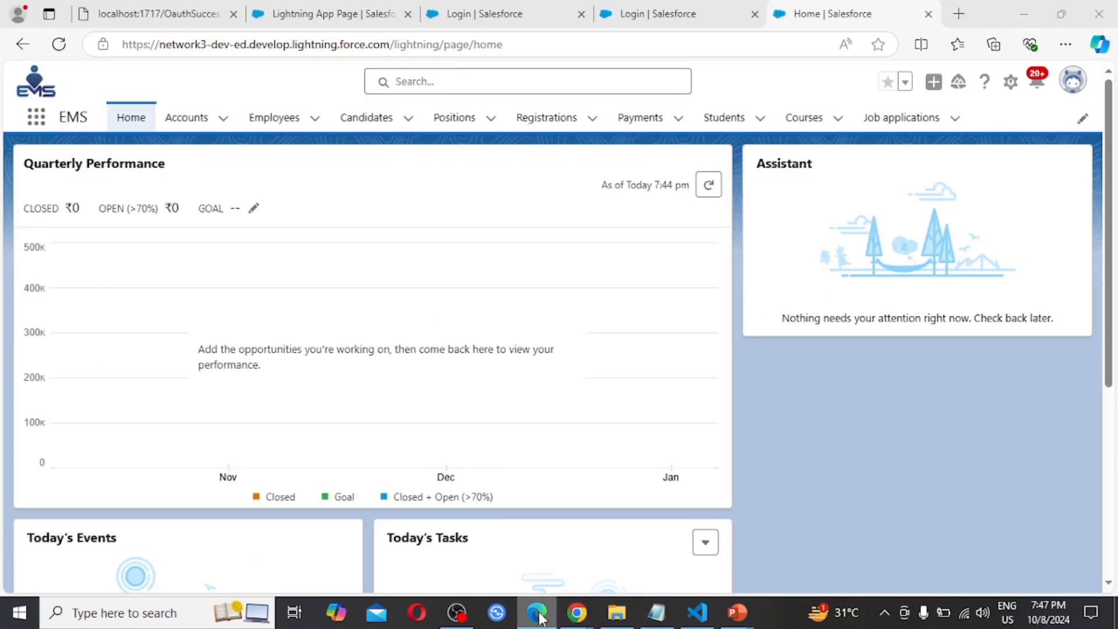
click(1076, 82)
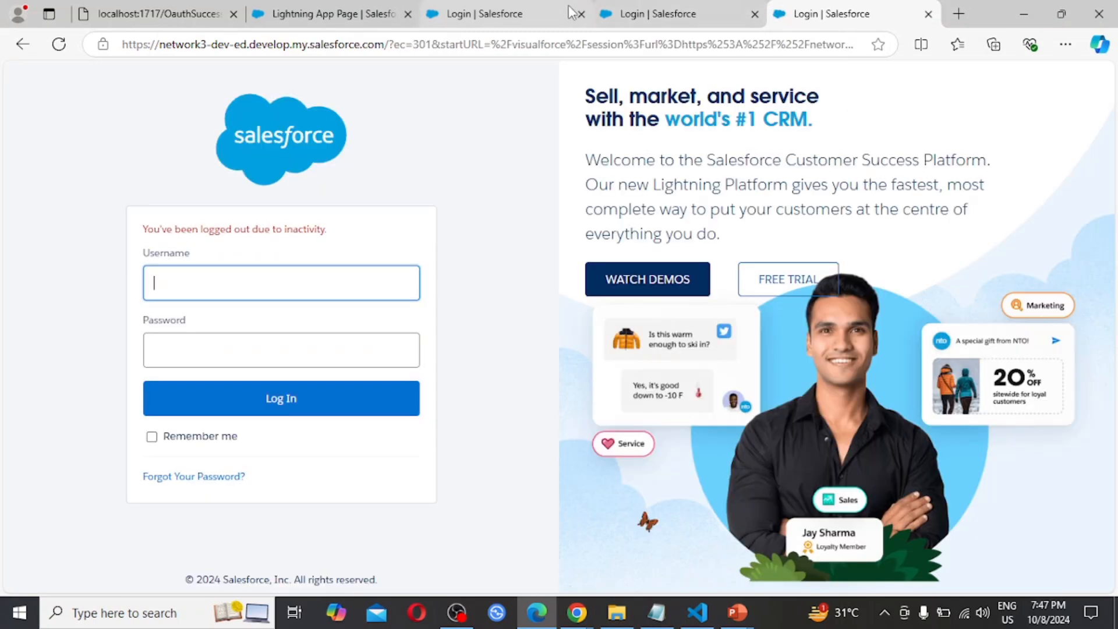
click(581, 14)
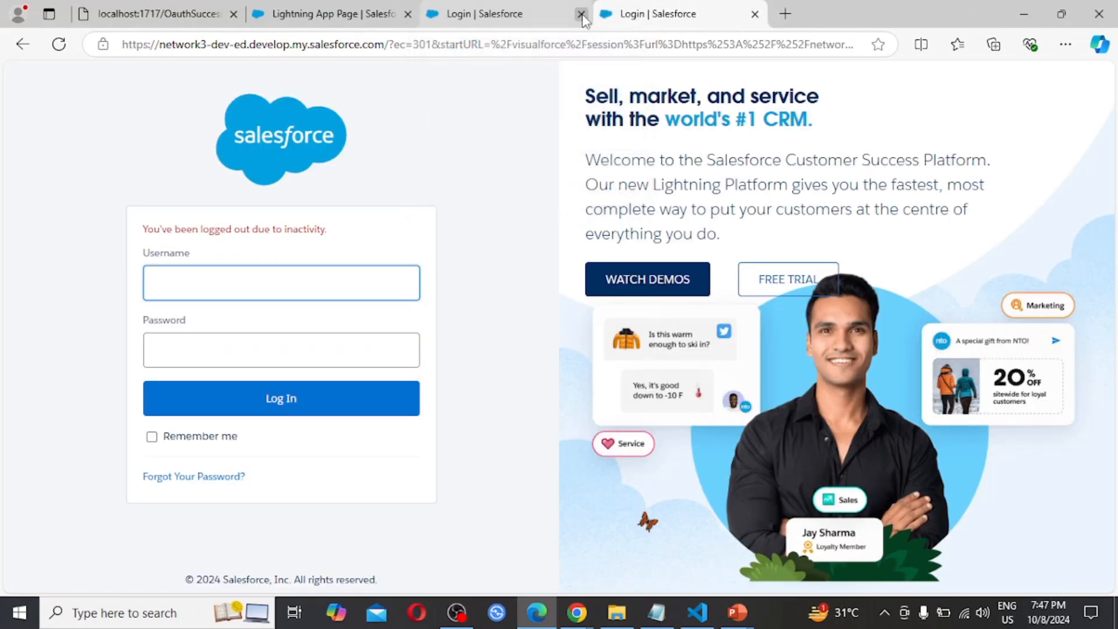
click(408, 14)
click(408, 14)
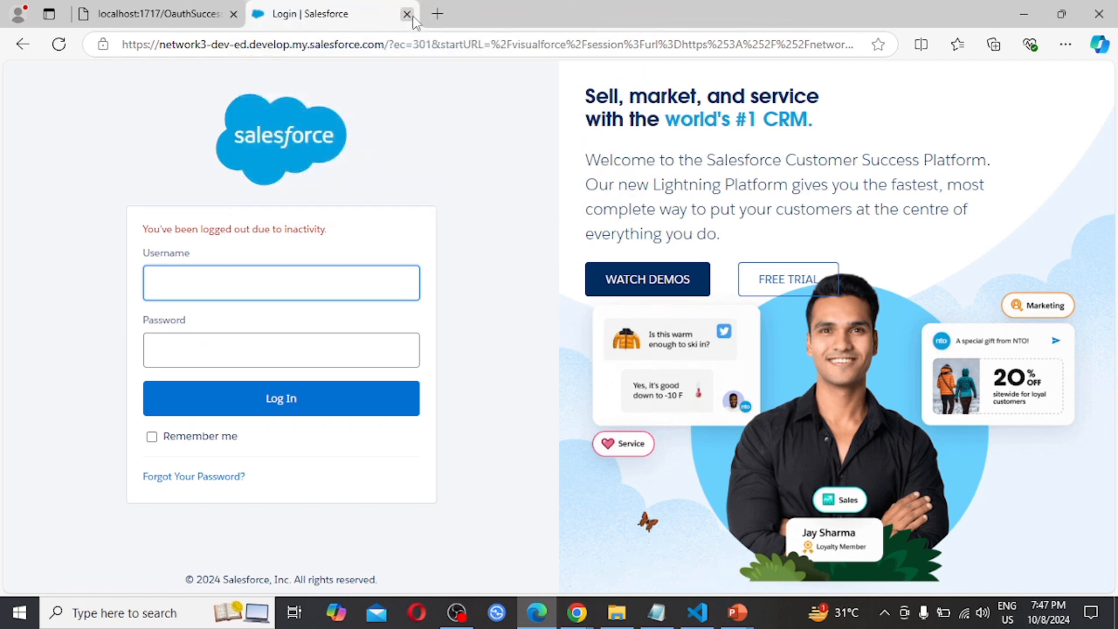
click(407, 14)
Open the login.salesforce.com page in a new browser tab
click(285, 15)
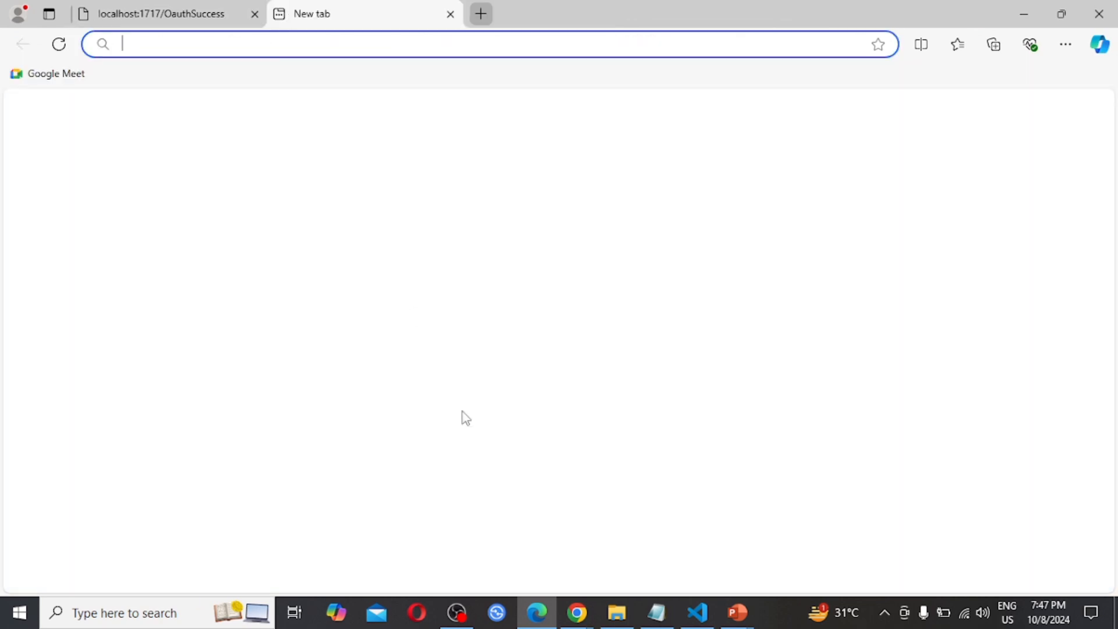
text(lo)
key(Return)
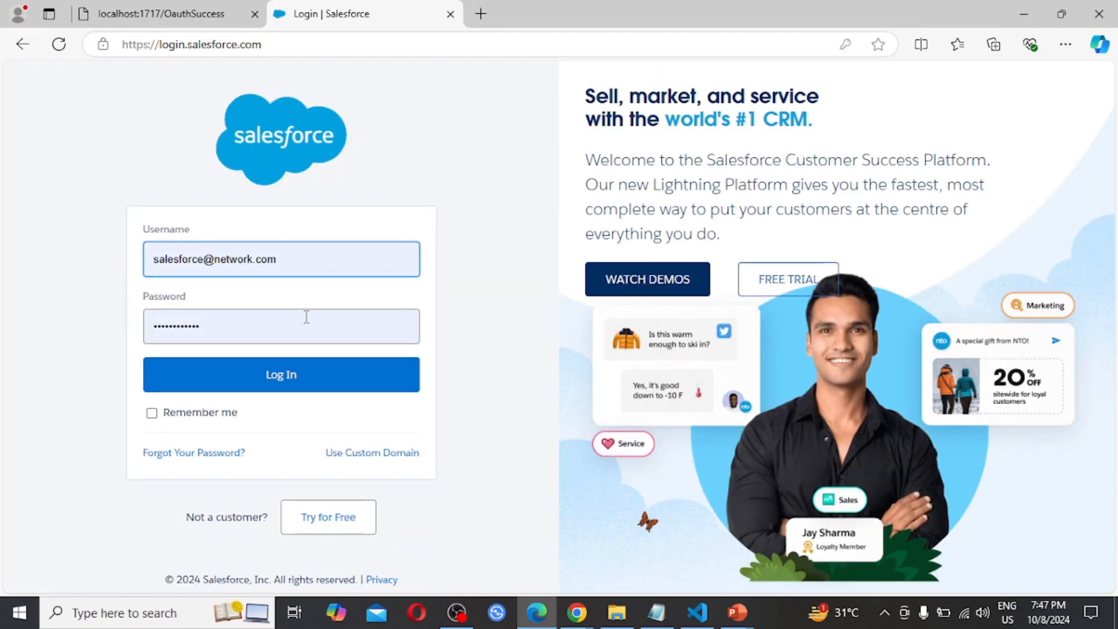
Replace the prefilled username on the login form with User A's saved Salesforce Network username
key(BackSpace)
key(BackSpace)
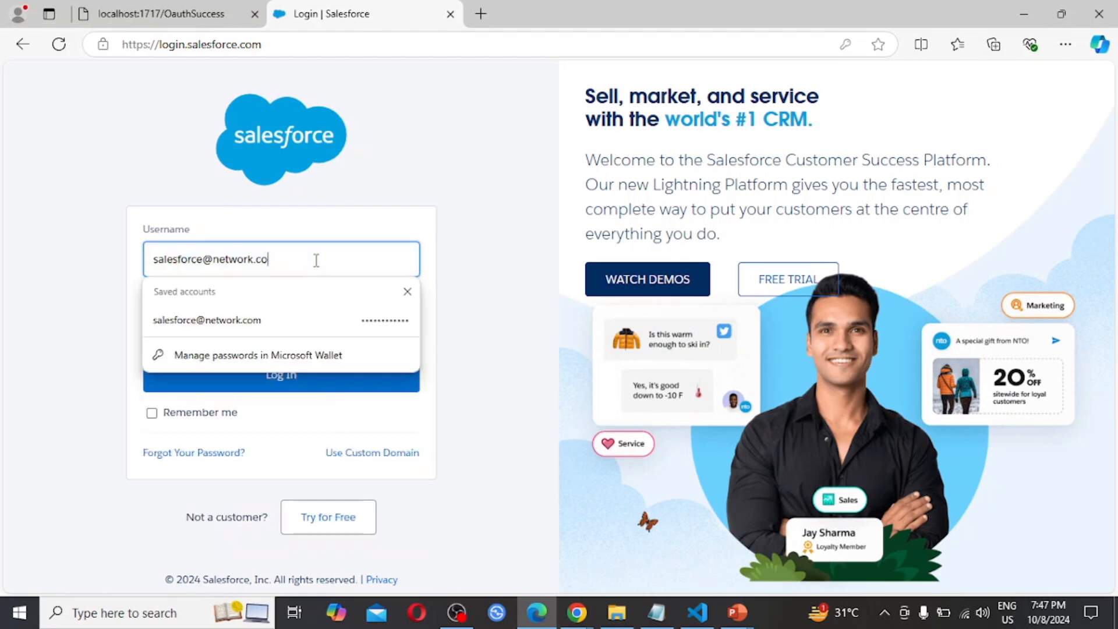
key(BackSpace)
key(BackSpace)
key(BackSpace)
key(BackSpace)
key(BackSpace)
key(BackSpace)
key(BackSpace)
key(BackSpace)
key(BackSpace)
key(BackSpace)
key(BackSpace)
key(BackSpace)
key(BackSpace)
key(BackSpace)
key(BackSpace)
key(BackSpace)
key(BackSpace)
key(BackSpace)
key(BackSpace)
key(BackSpace)
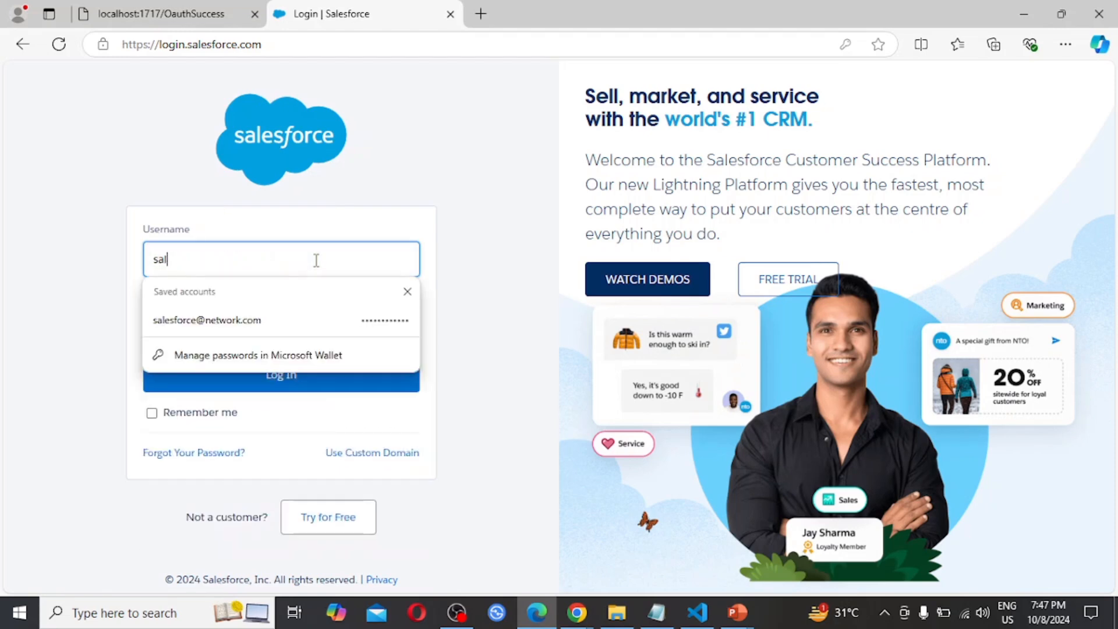
text(us)
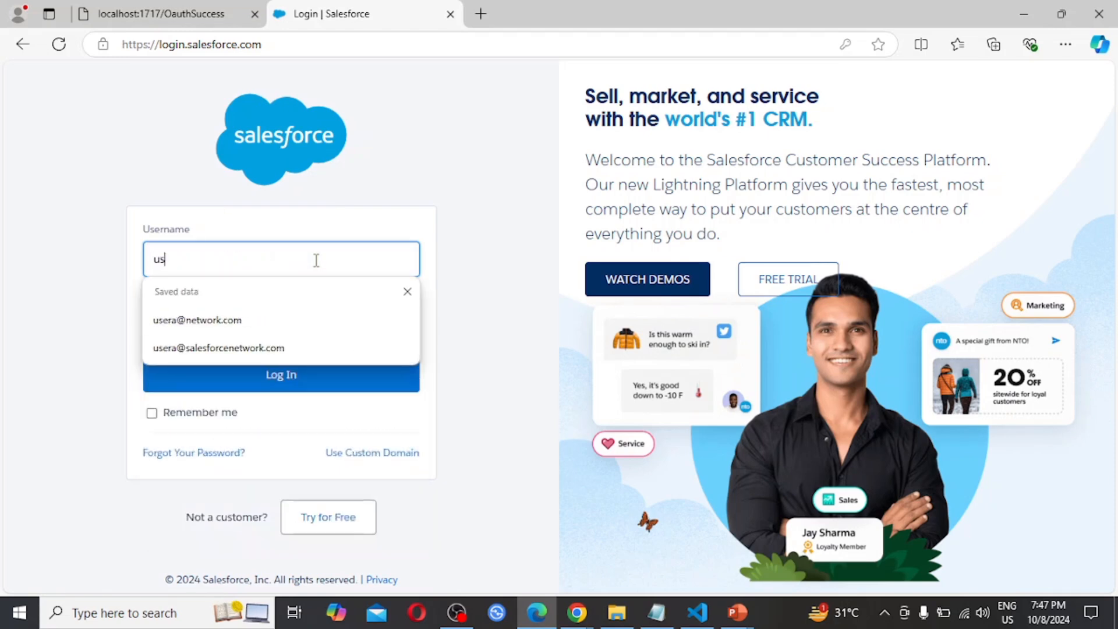
click(278, 347)
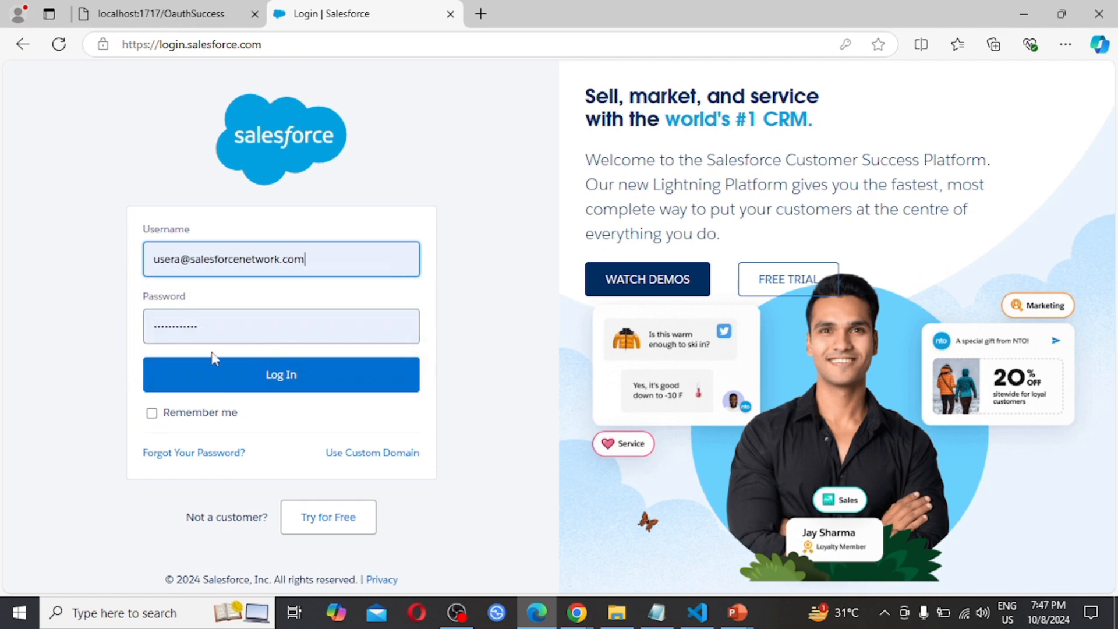
Replace the prefilled password with User A's account password and try to log in
click(233, 321)
key(ctrl+a)
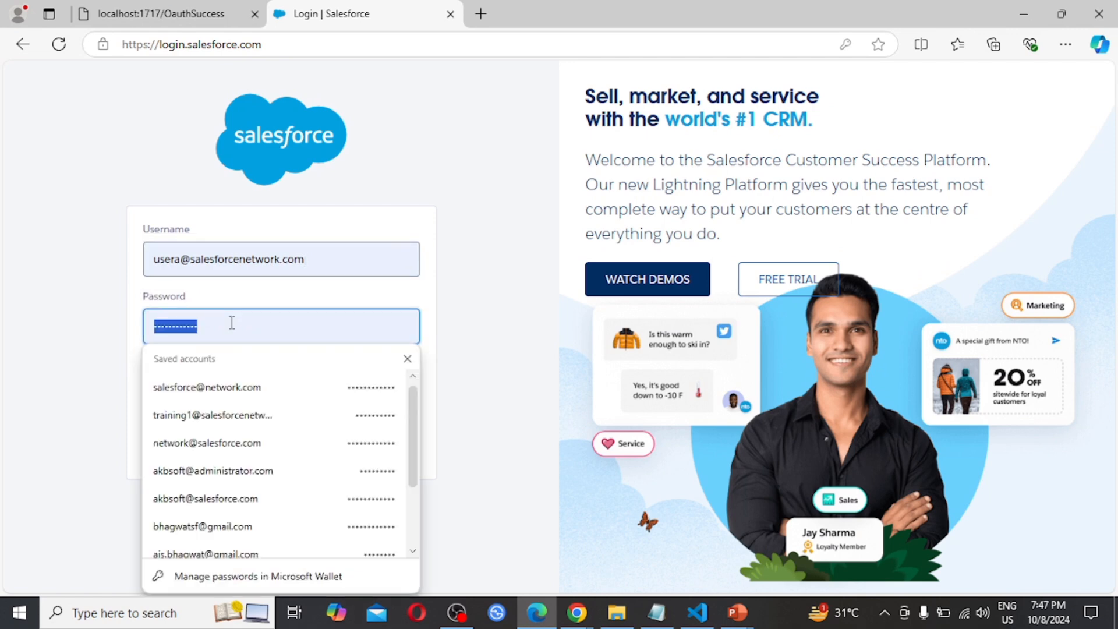
text(•••••)
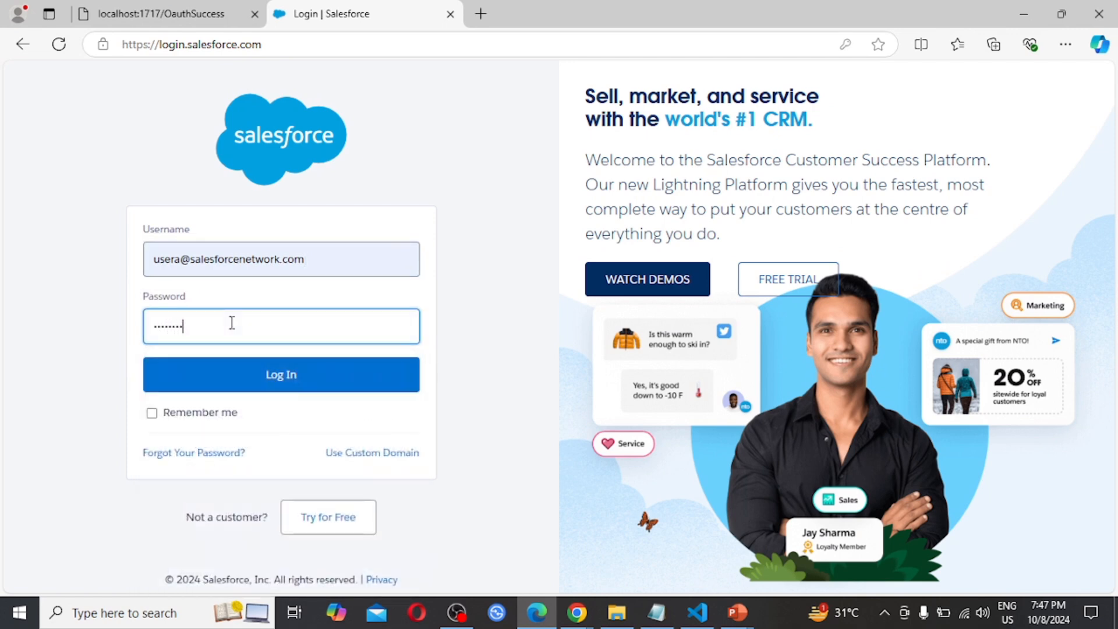
click(297, 379)
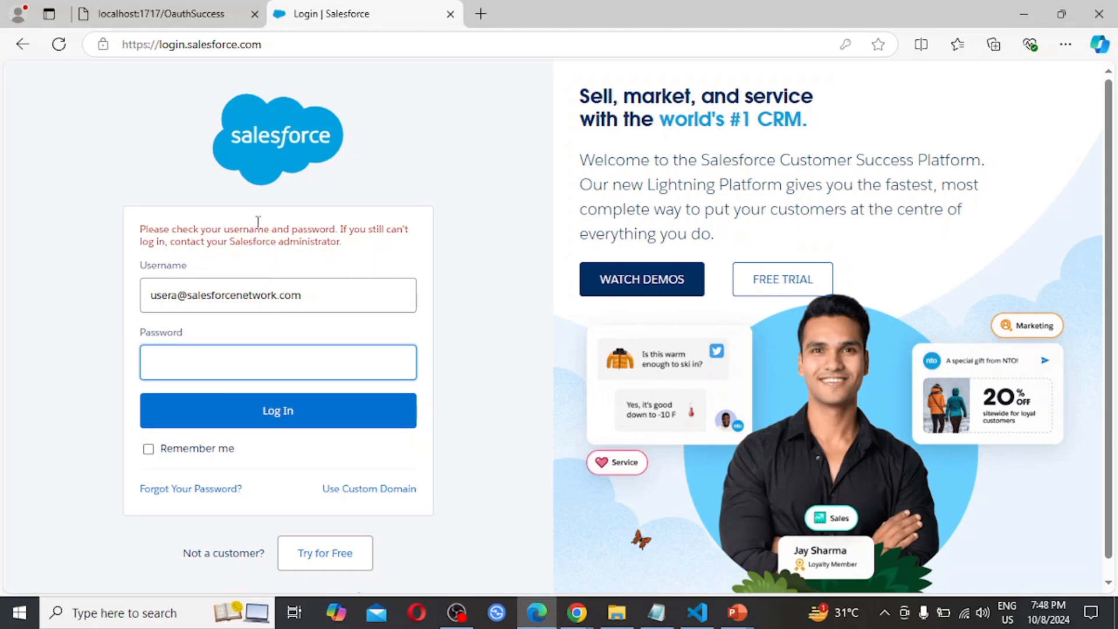
Switch back to Chrome, close the page's find bar, and check which account is signed in to Salesforce Setup
click(579, 613)
click(508, 552)
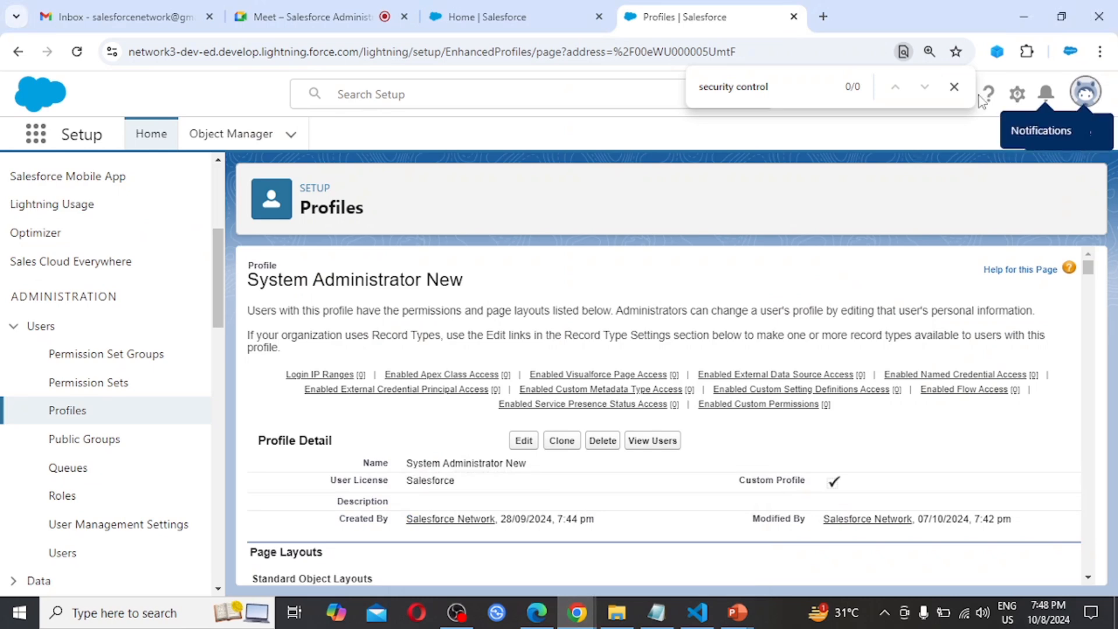
click(955, 87)
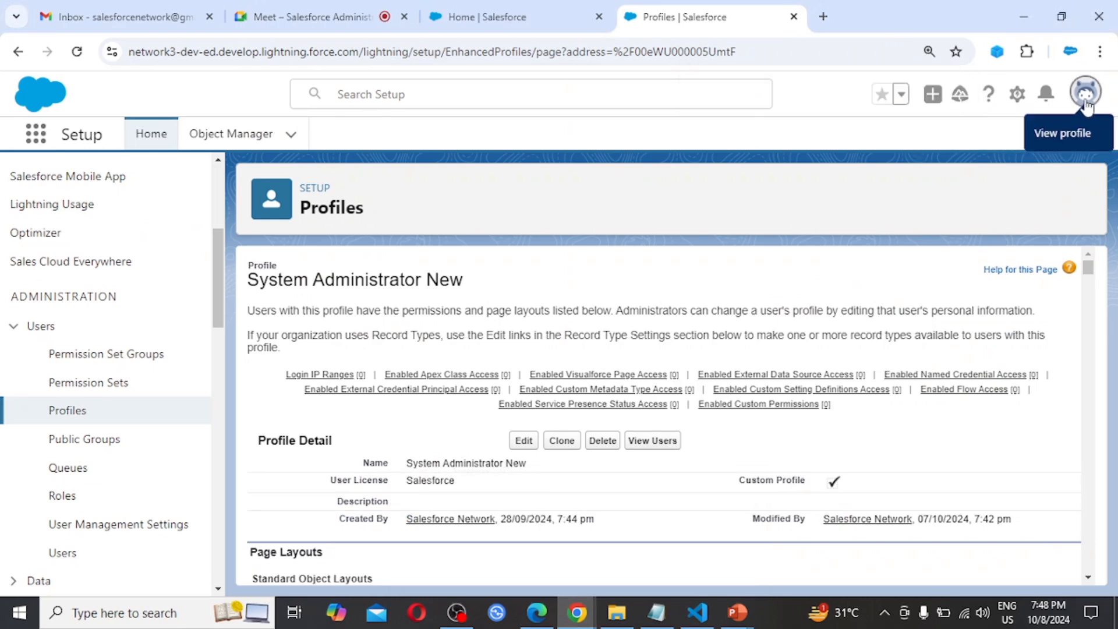
click(1086, 93)
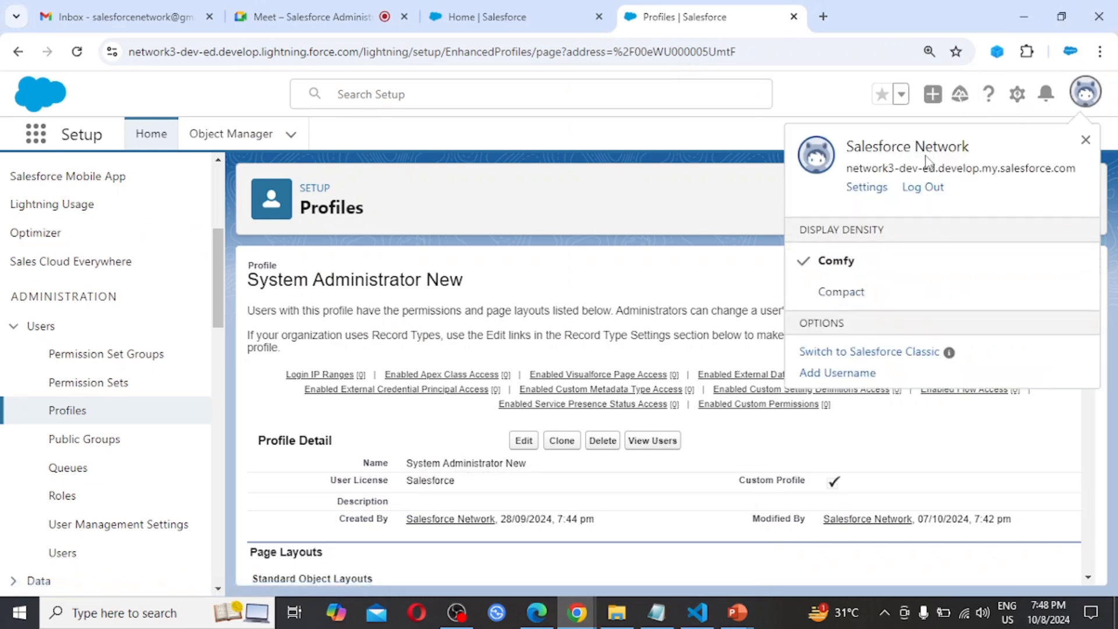
click(484, 204)
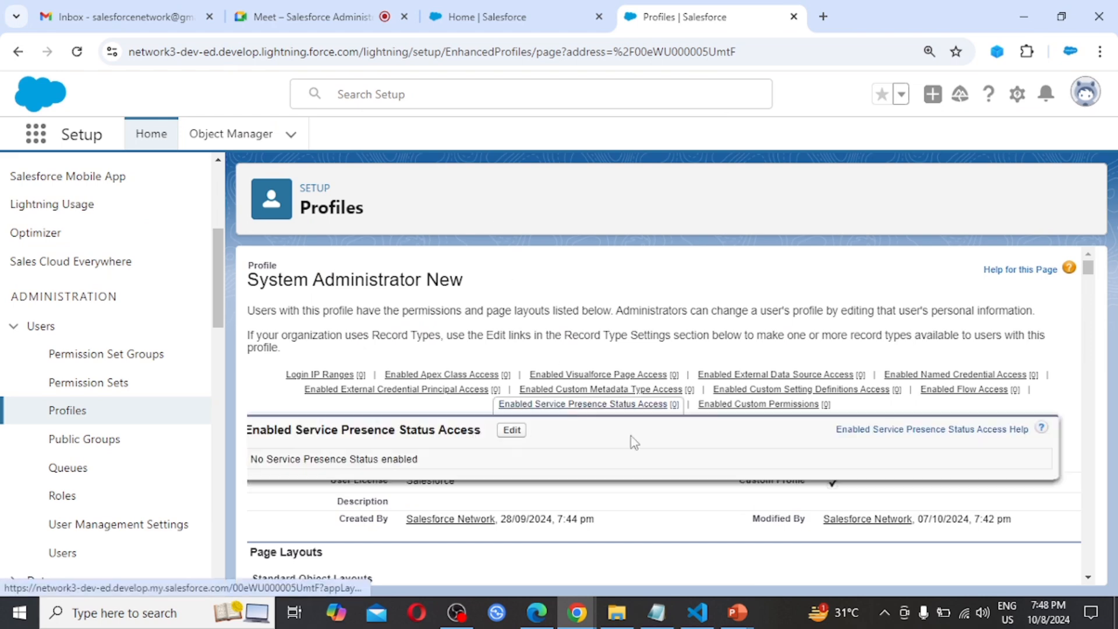
scroll(600, 349, down, 1)
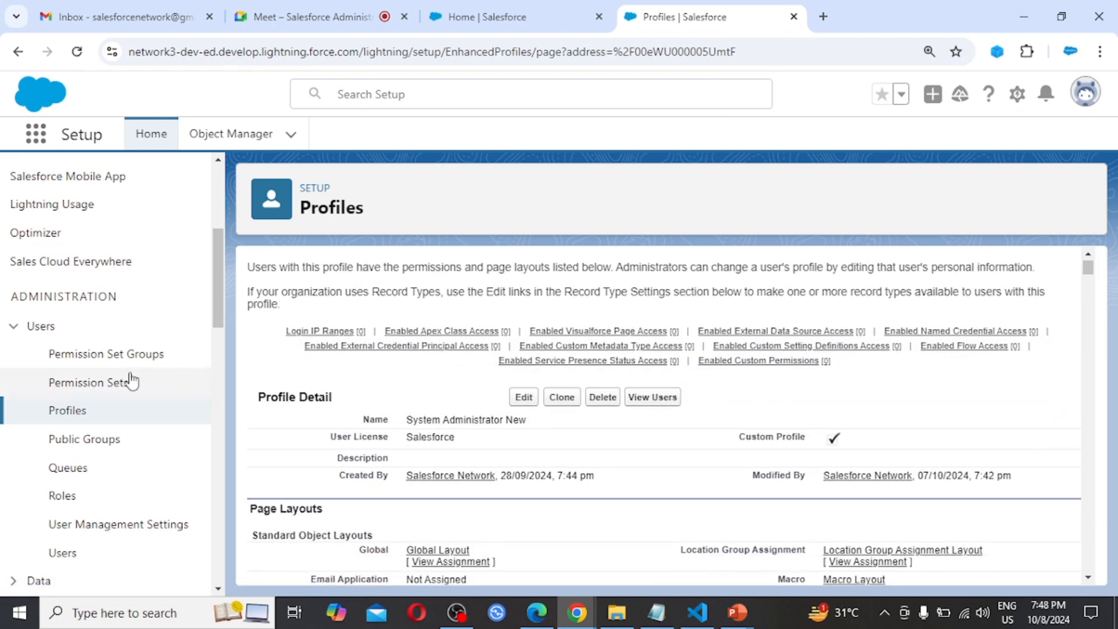
Open User A's record from the users list and examine the status of the latest attempt in the Login History
click(68, 556)
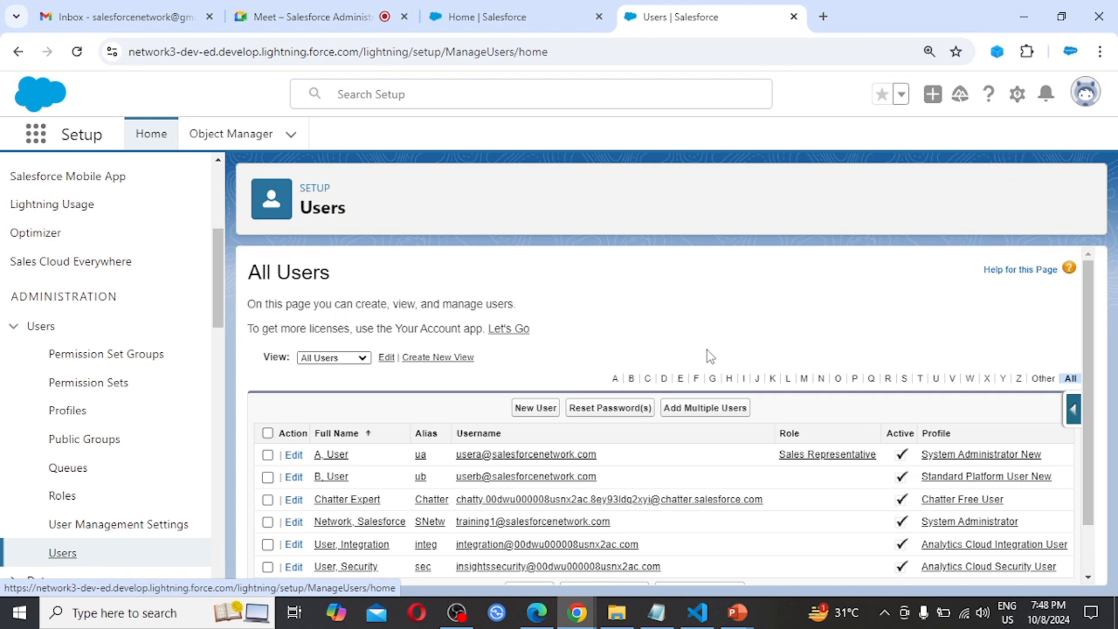
click(333, 457)
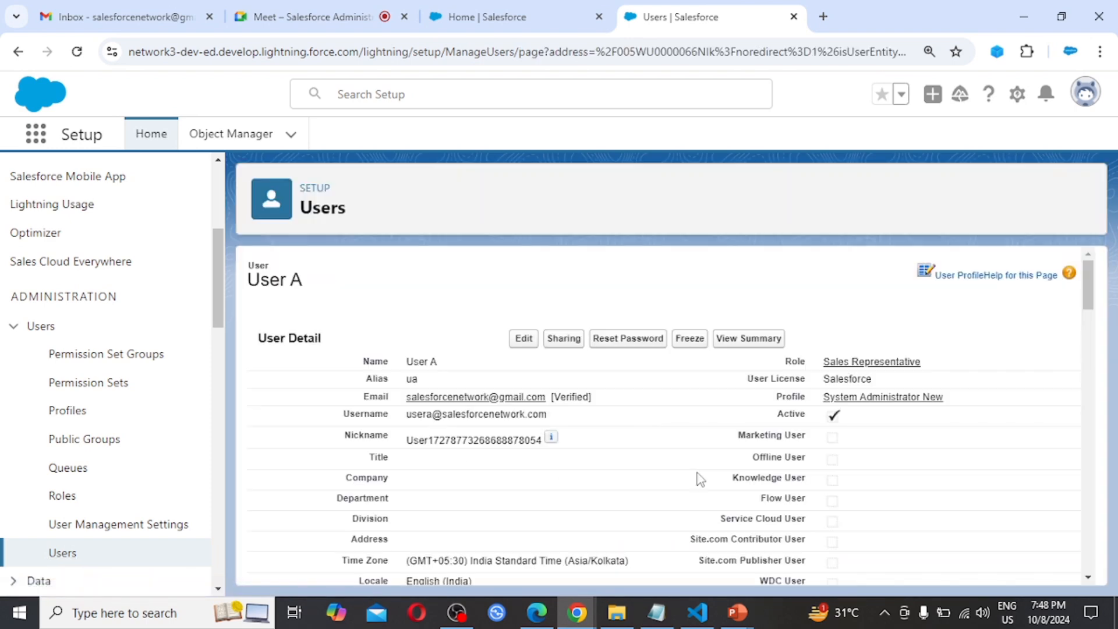
scroll(699, 479, down, 15)
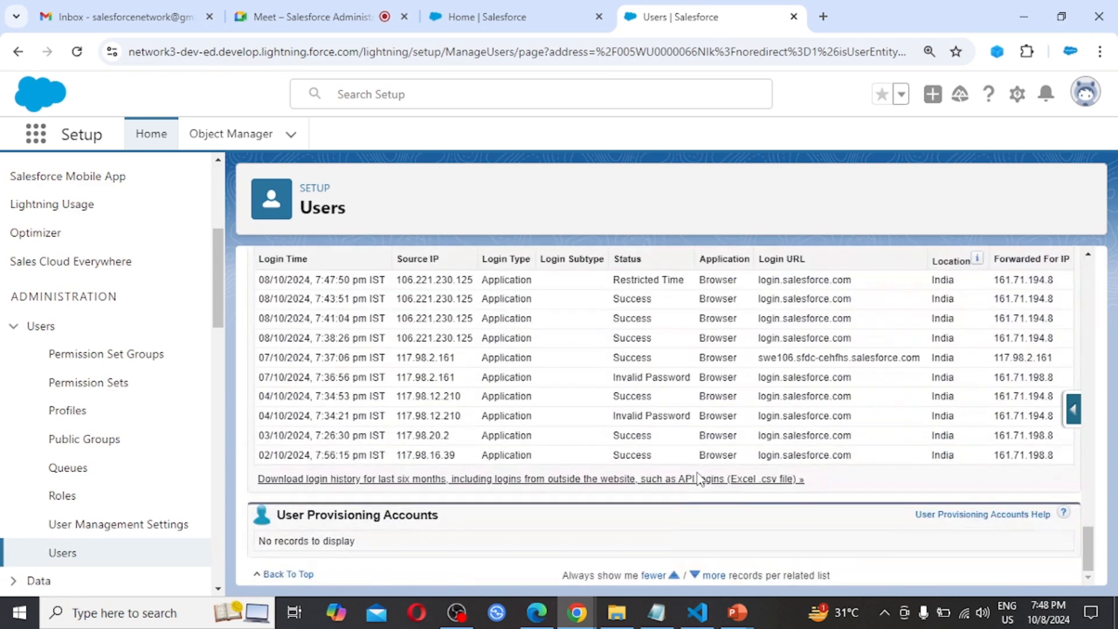
scroll(699, 479, up, 2)
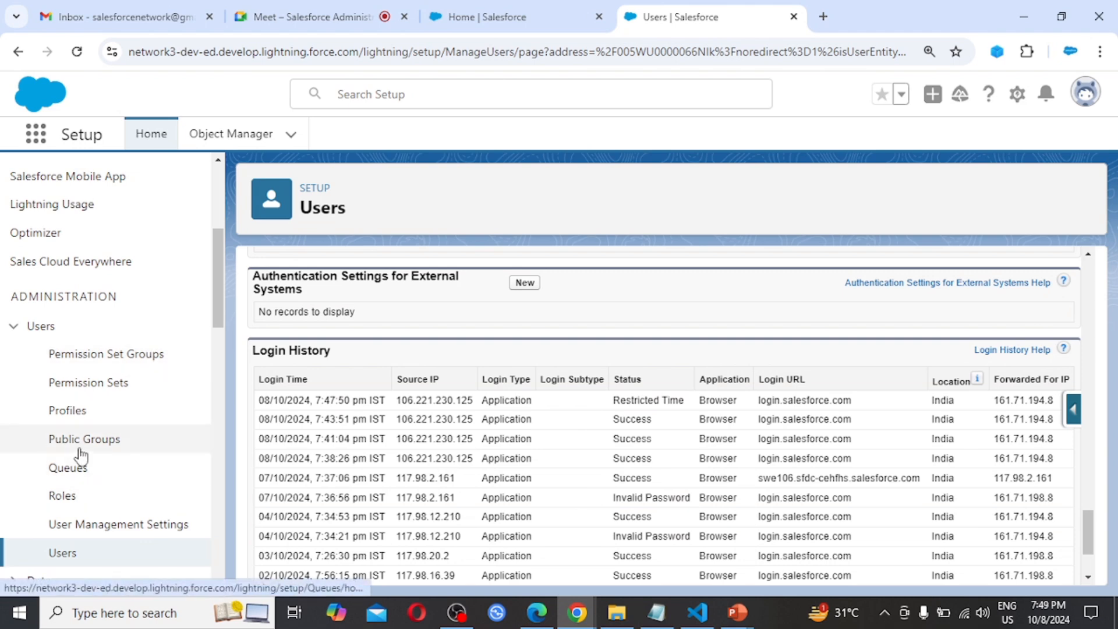
Filter the profiles list by the letter S and open the System Administrator New profile
click(67, 411)
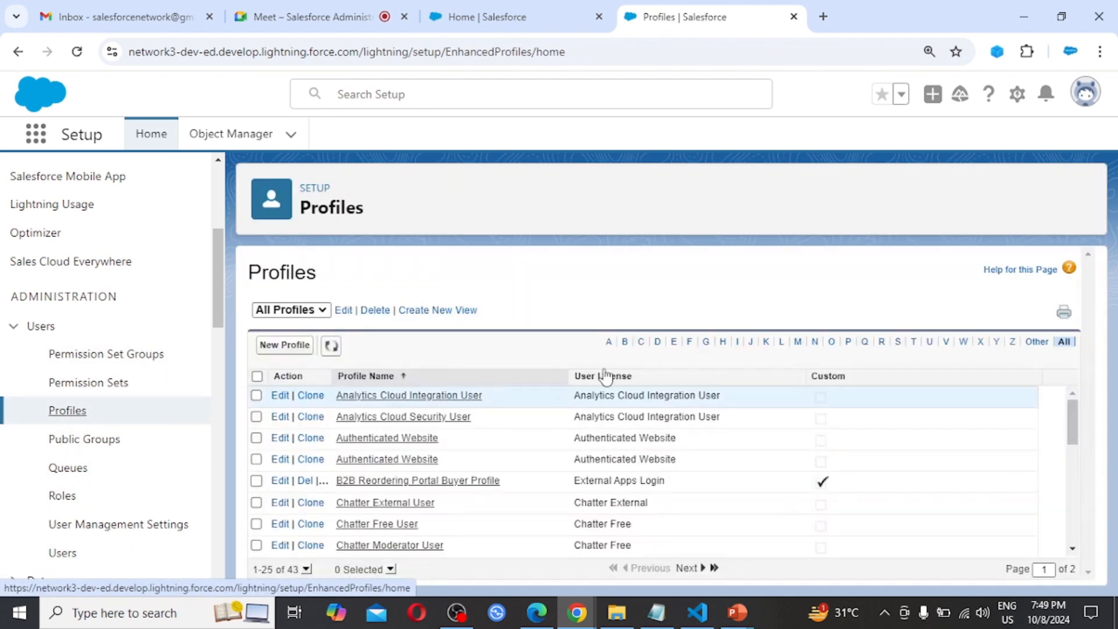
click(898, 342)
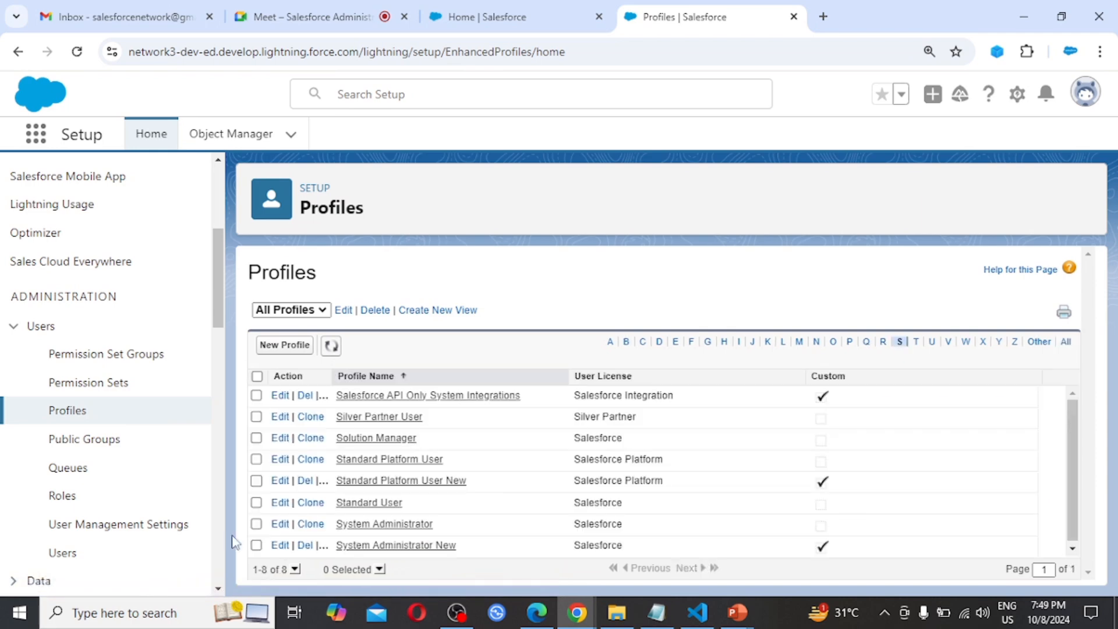
click(401, 546)
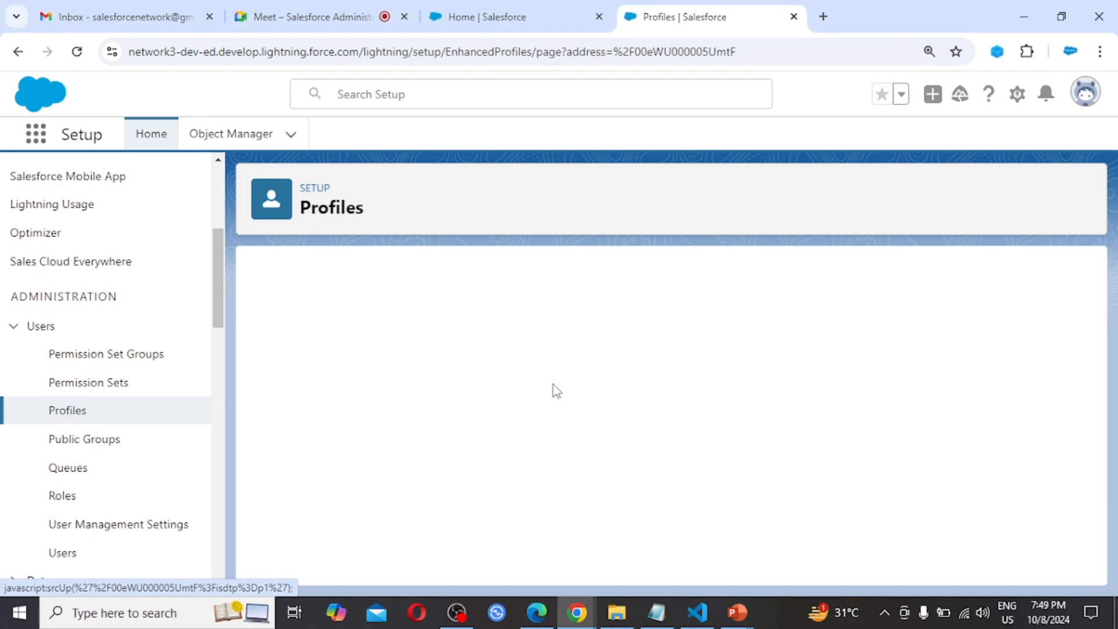
click(523, 441)
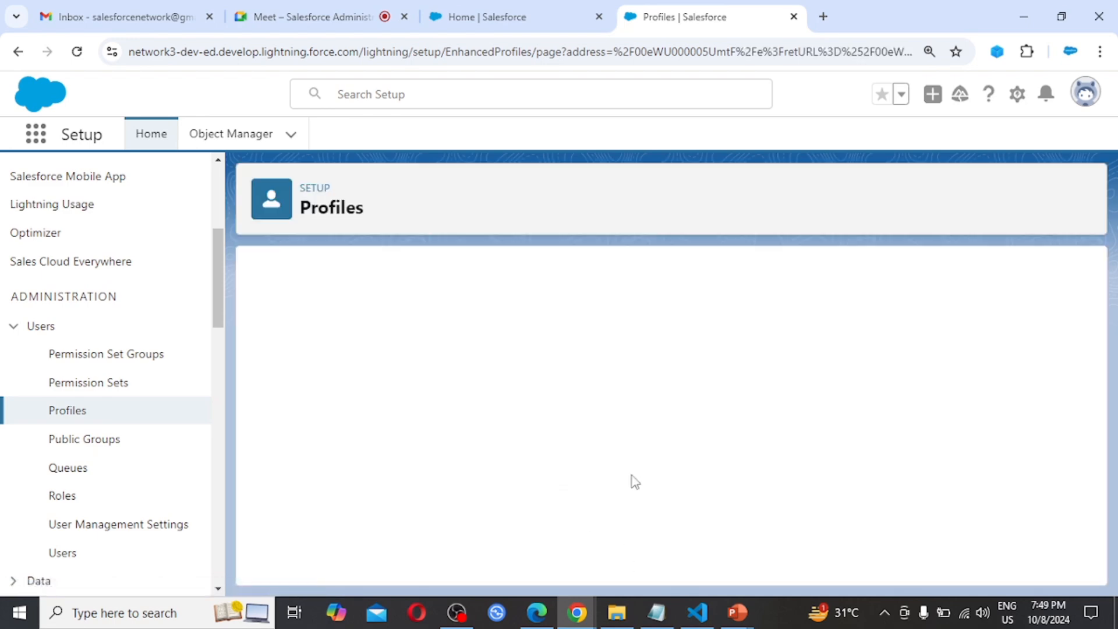
scroll(631, 476, down, 15)
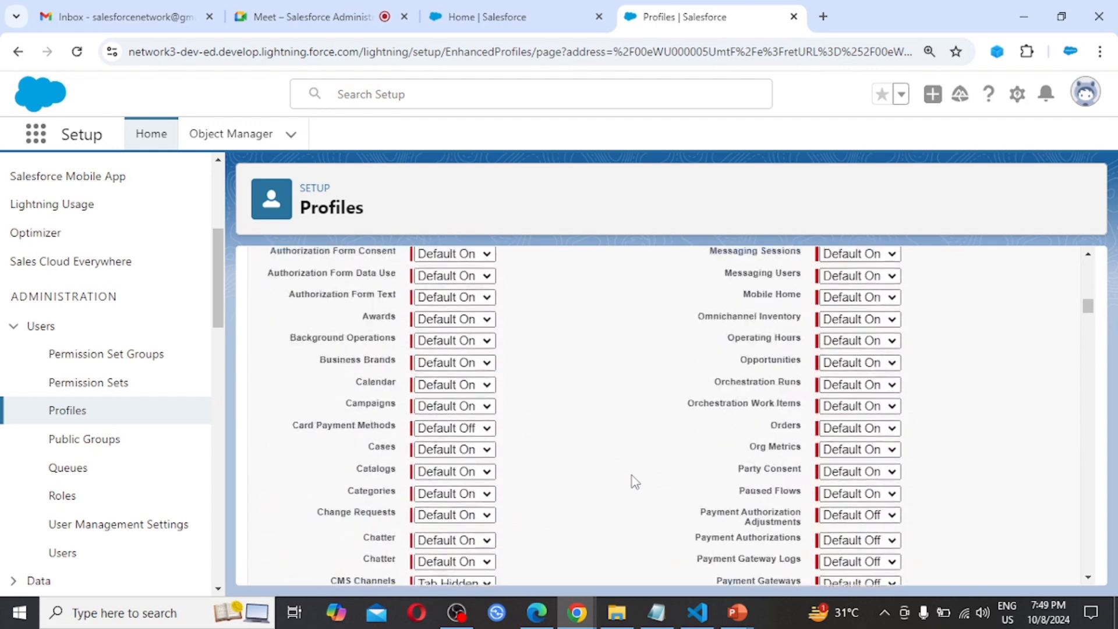
scroll(635, 482, up, 15)
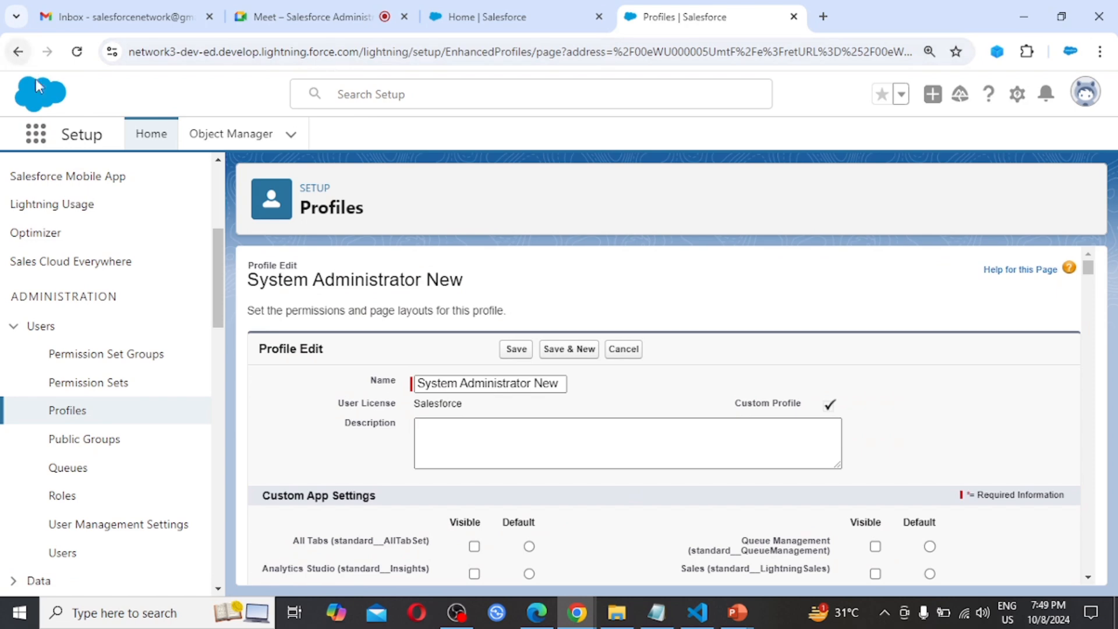
click(17, 51)
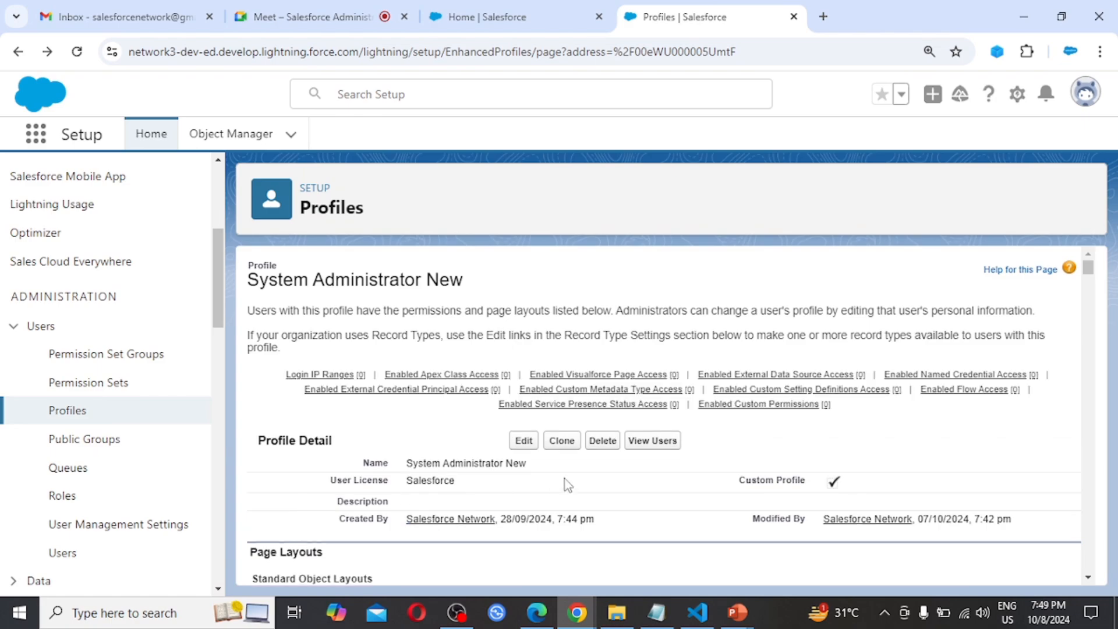
Set Tuesday's login end time to 8:00 PM in the System Administrator New profile's Login Hours and save
scroll(546, 473, down, 4)
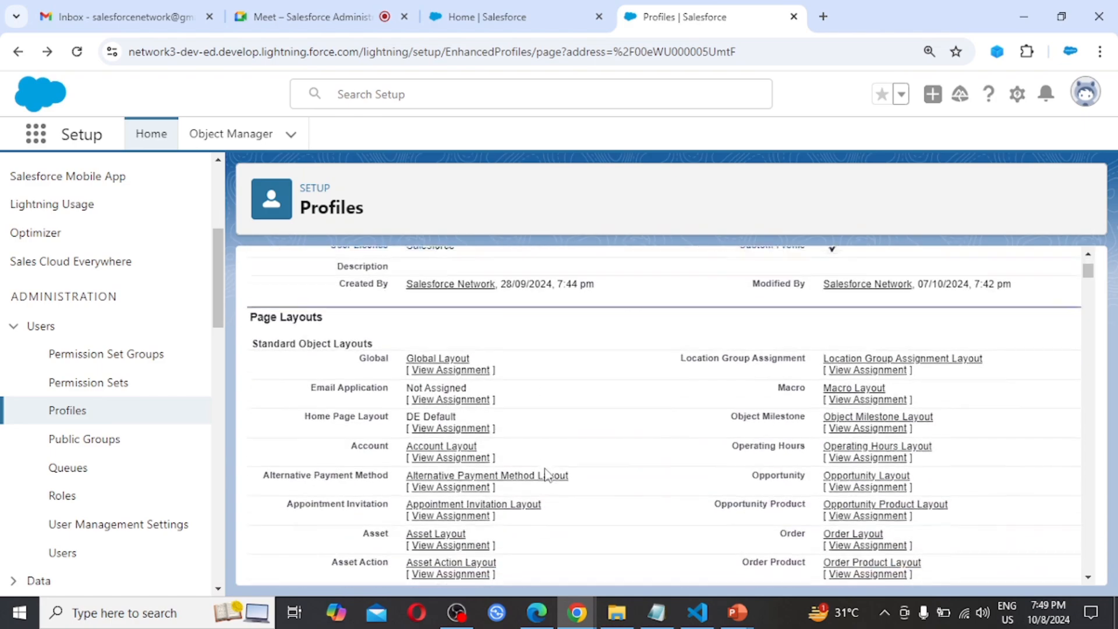
scroll(546, 473, down, 15)
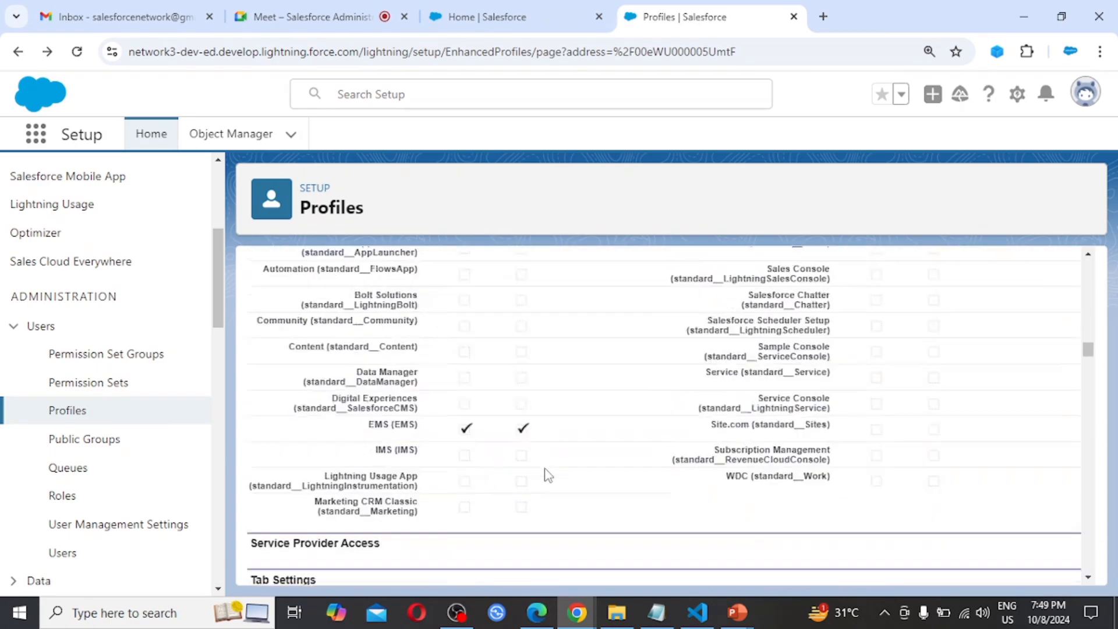
scroll(547, 474, down, 20)
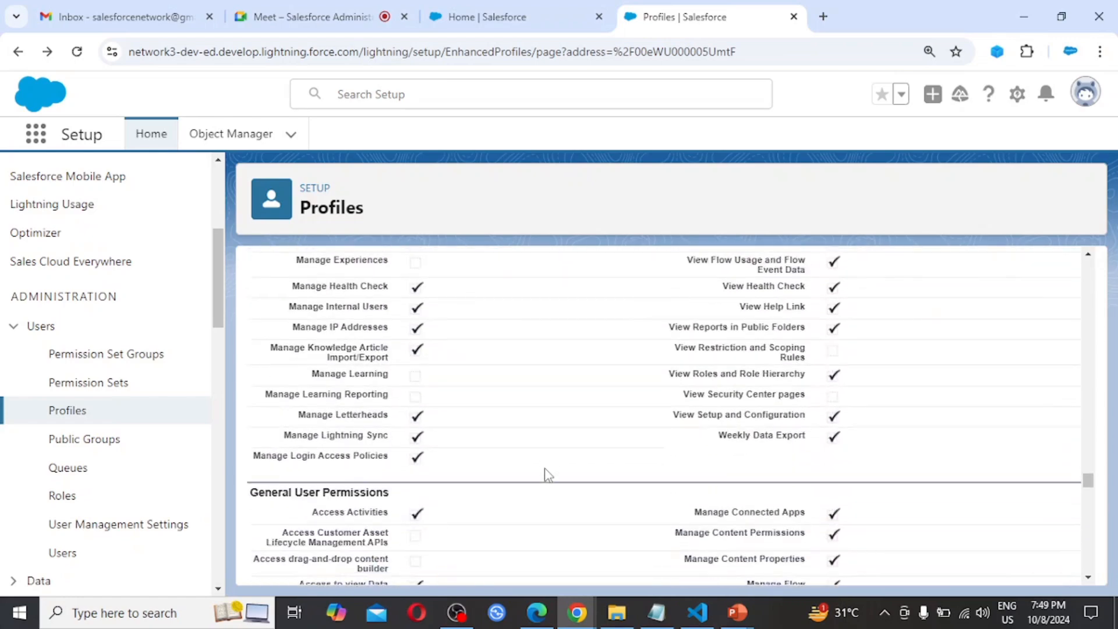
scroll(546, 473, down, 20)
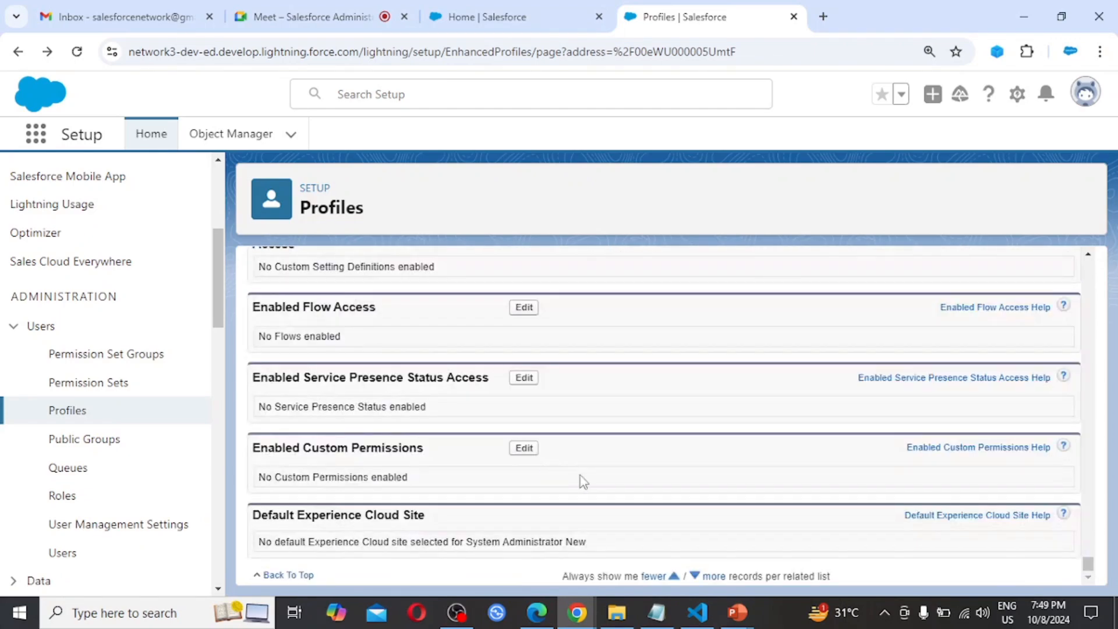
scroll(574, 476, up, 10)
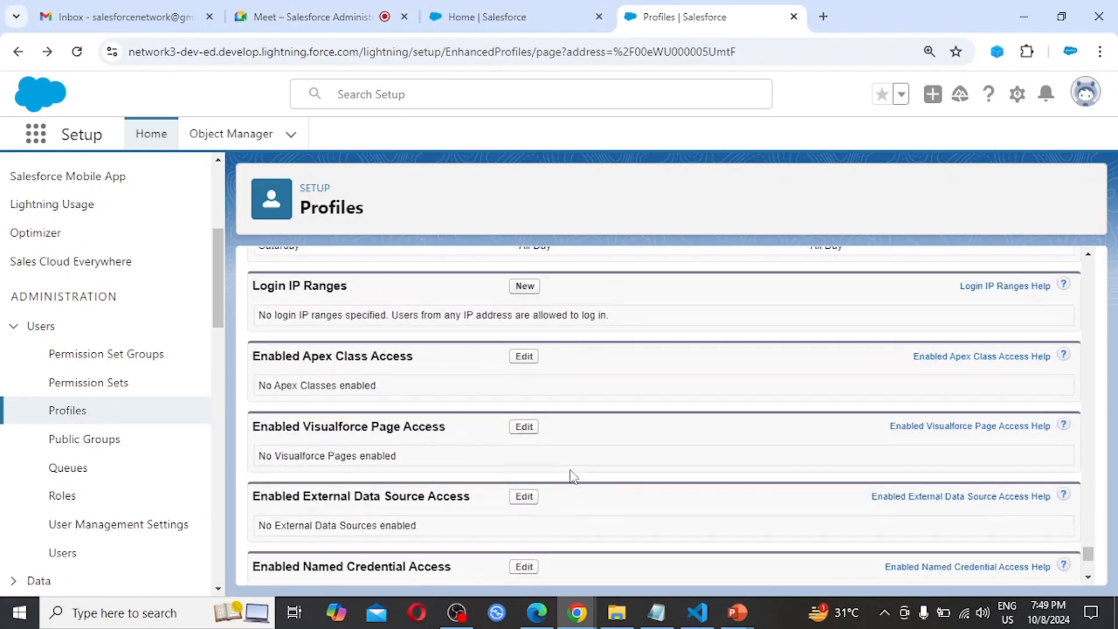
scroll(573, 476, up, 2)
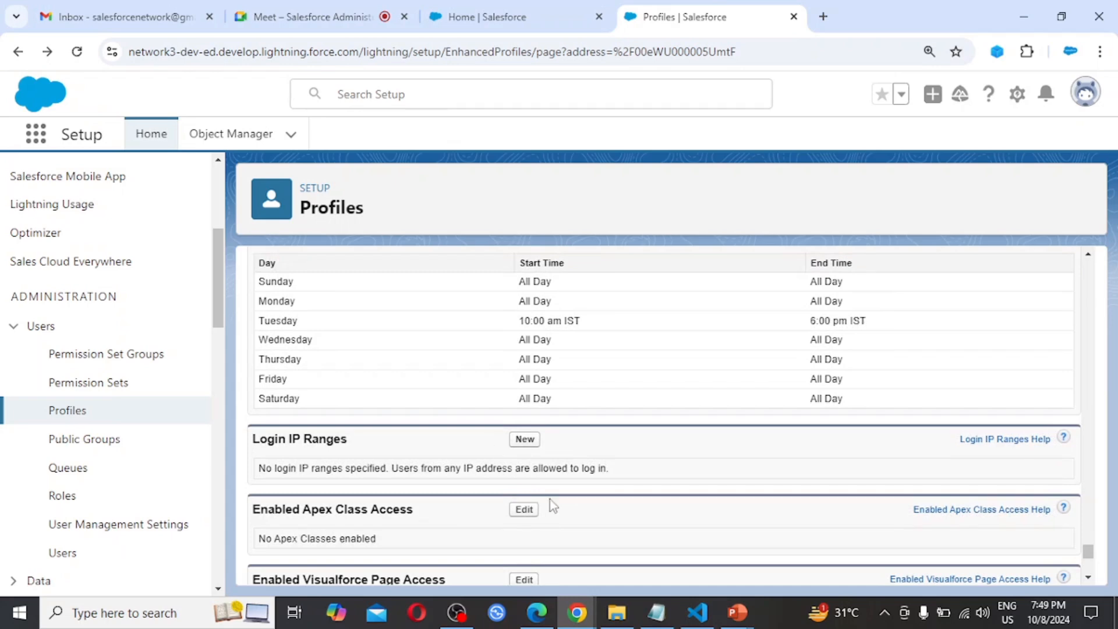
scroll(550, 501, up, 4)
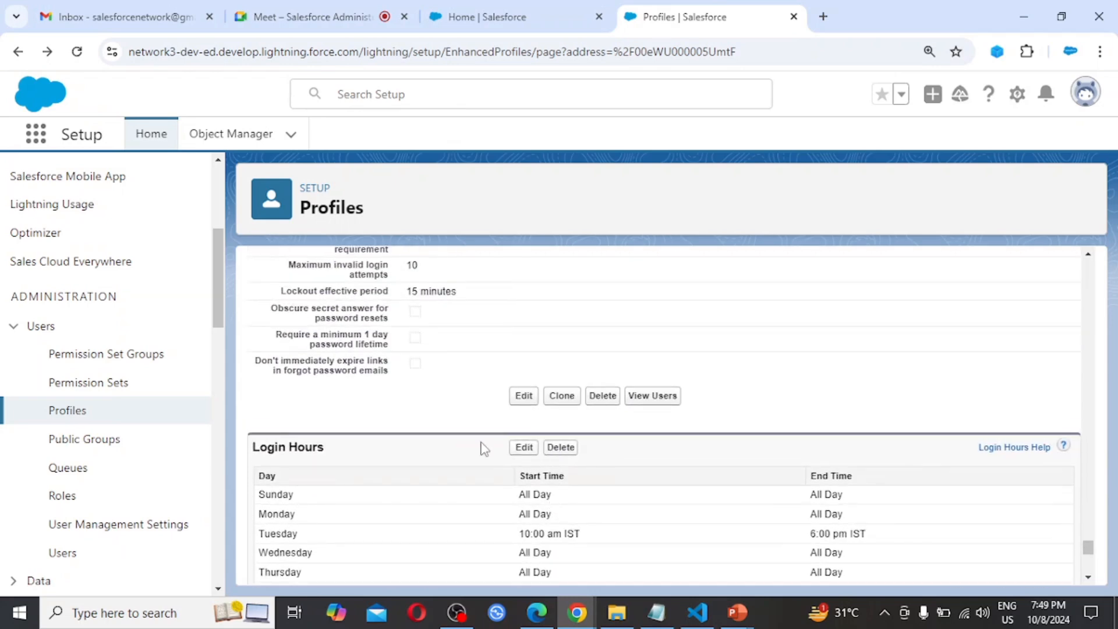
click(529, 449)
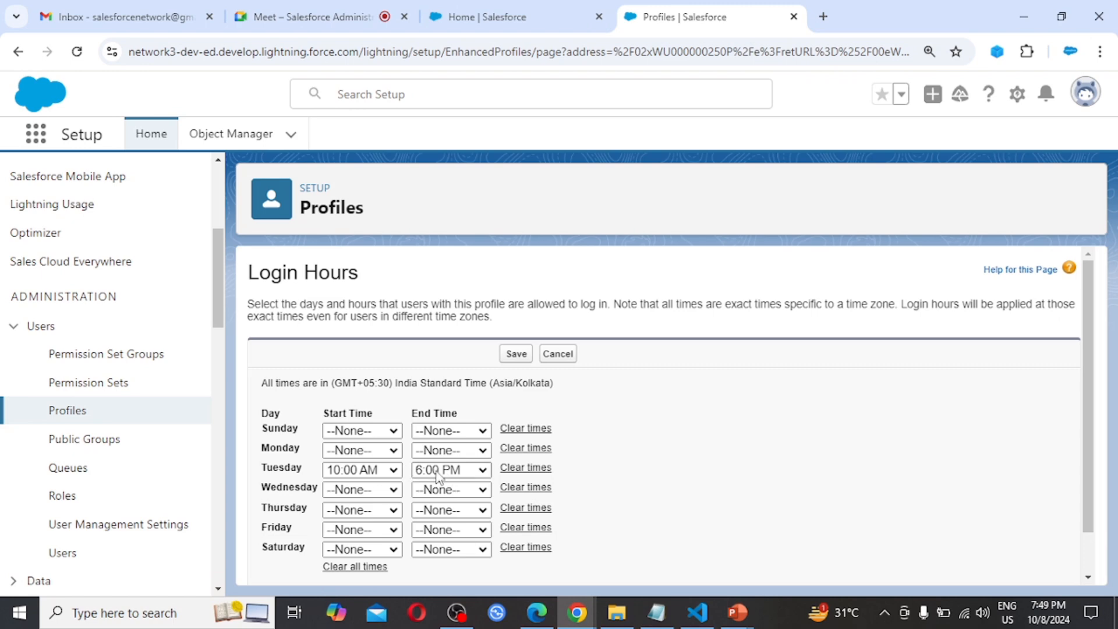
click(483, 471)
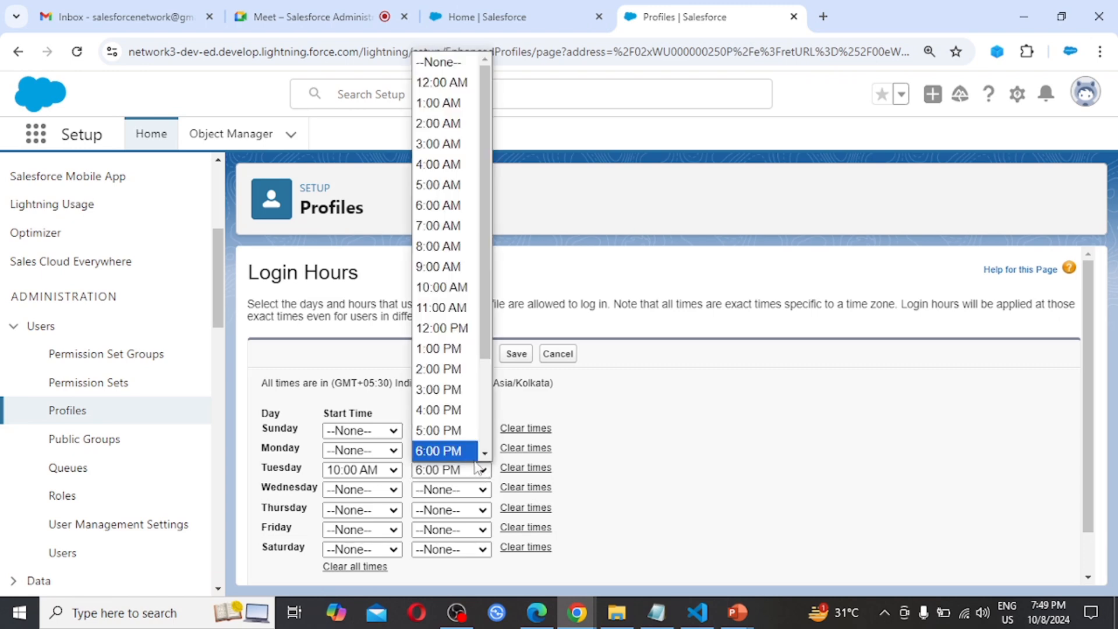
scroll(460, 407, down, 3)
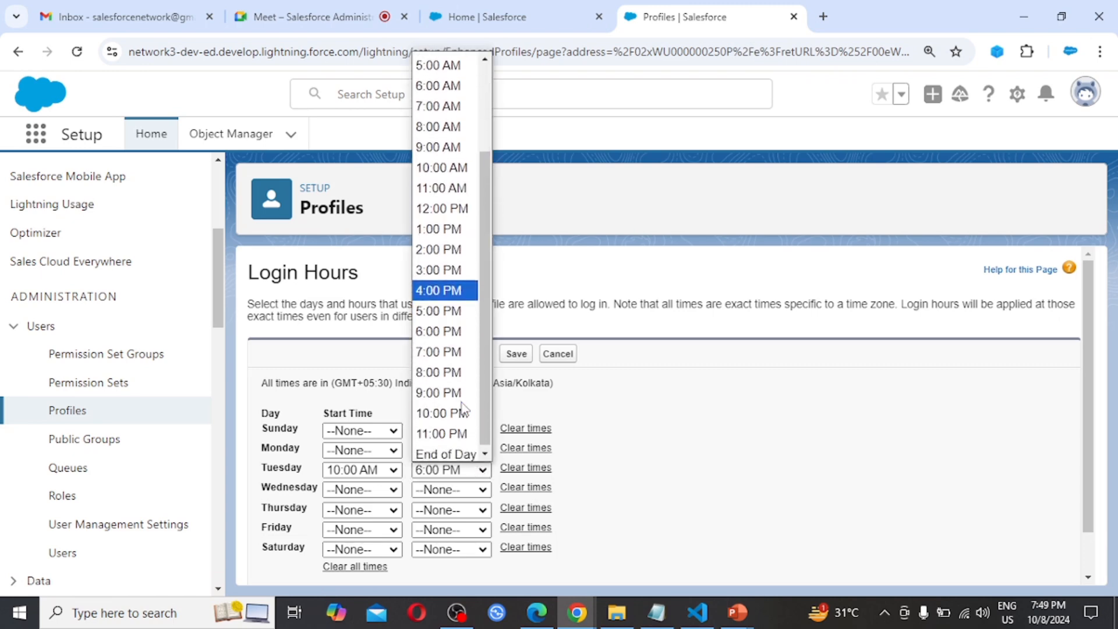
click(446, 373)
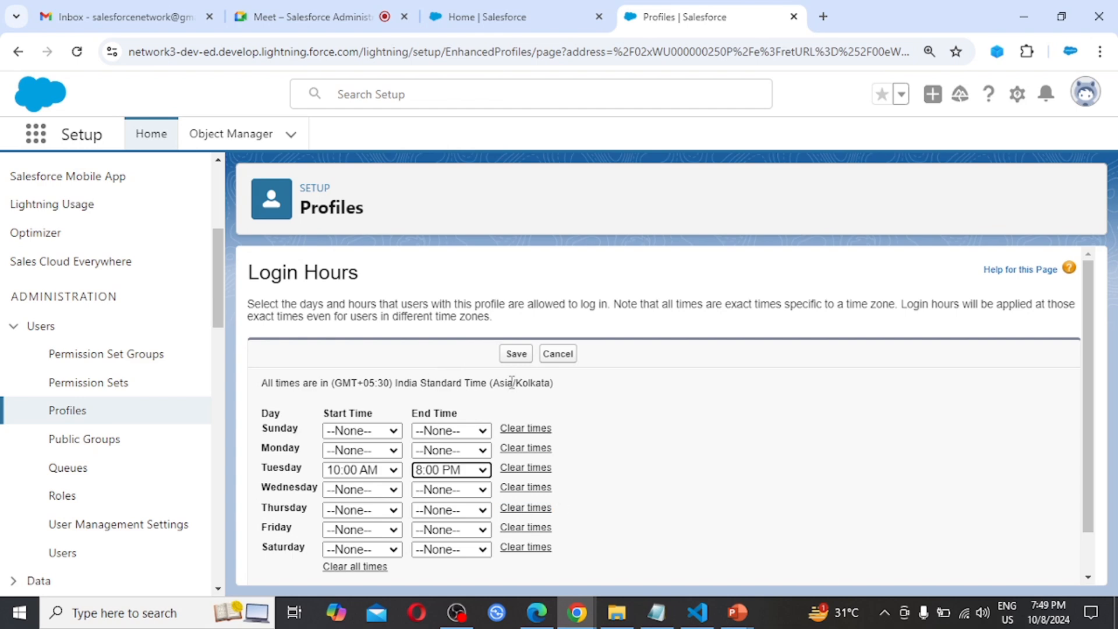
click(516, 355)
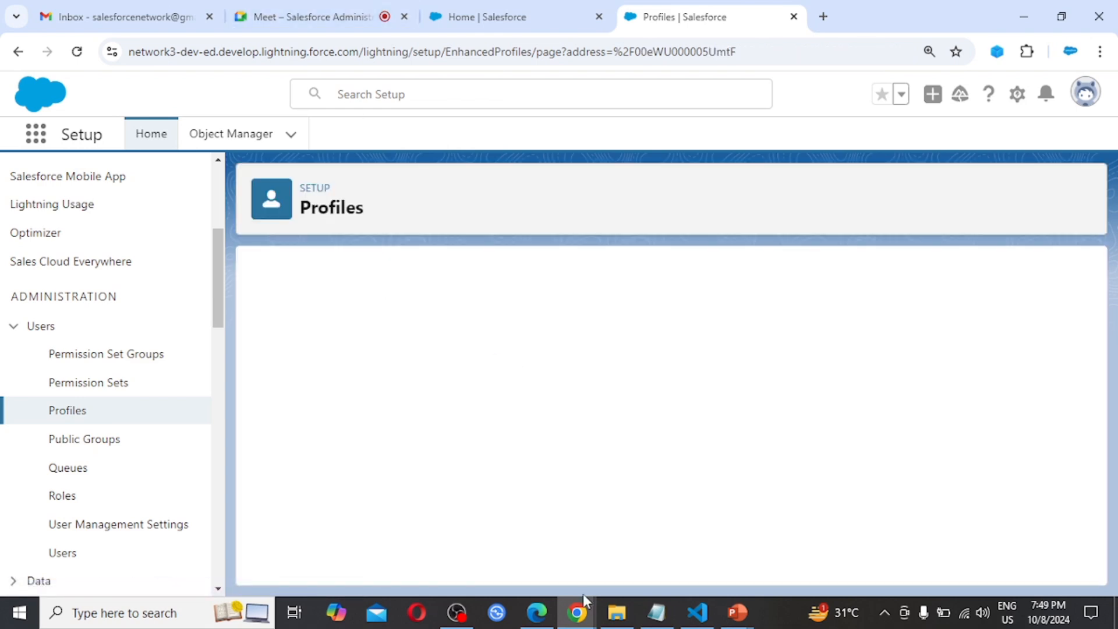
Switch to Edge, log in to Salesforce with User A's account password, and check which account is signed in
click(536, 612)
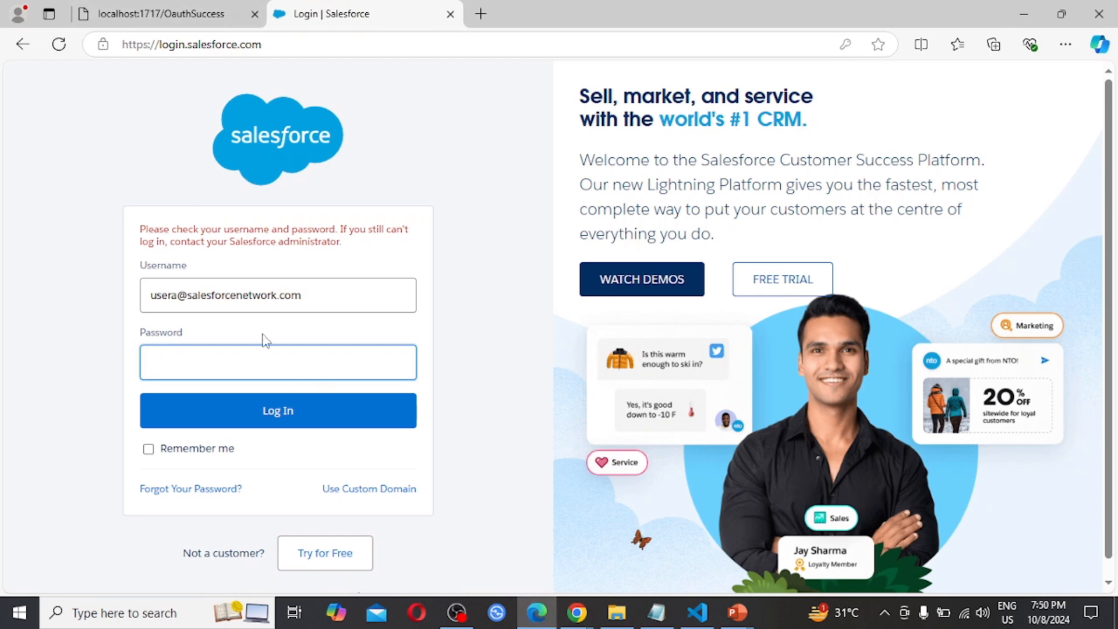
click(204, 375)
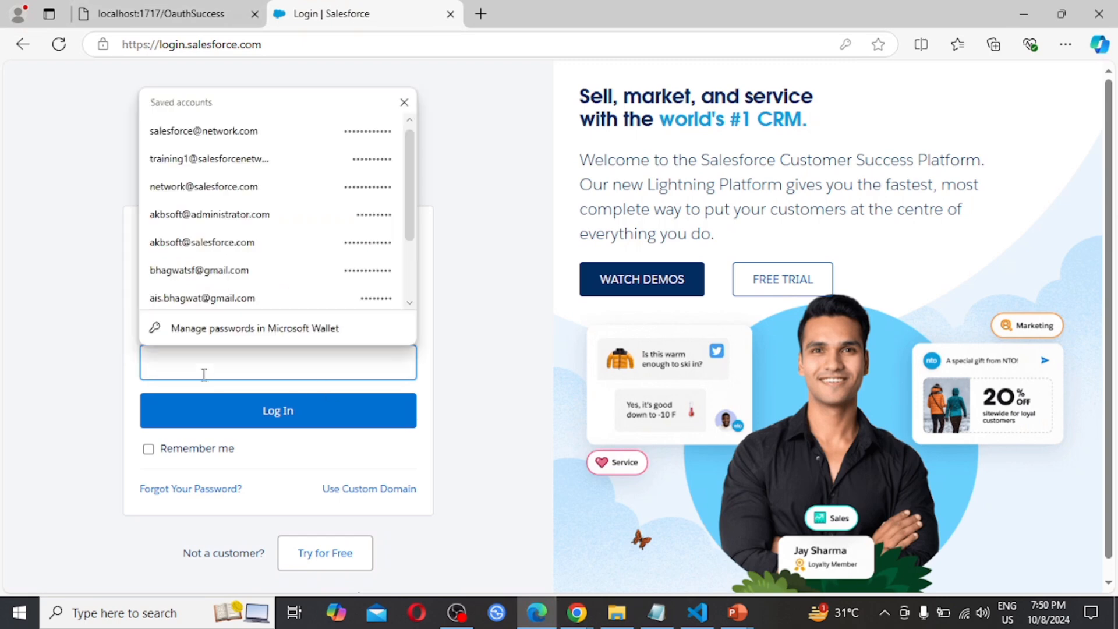
text(*****)
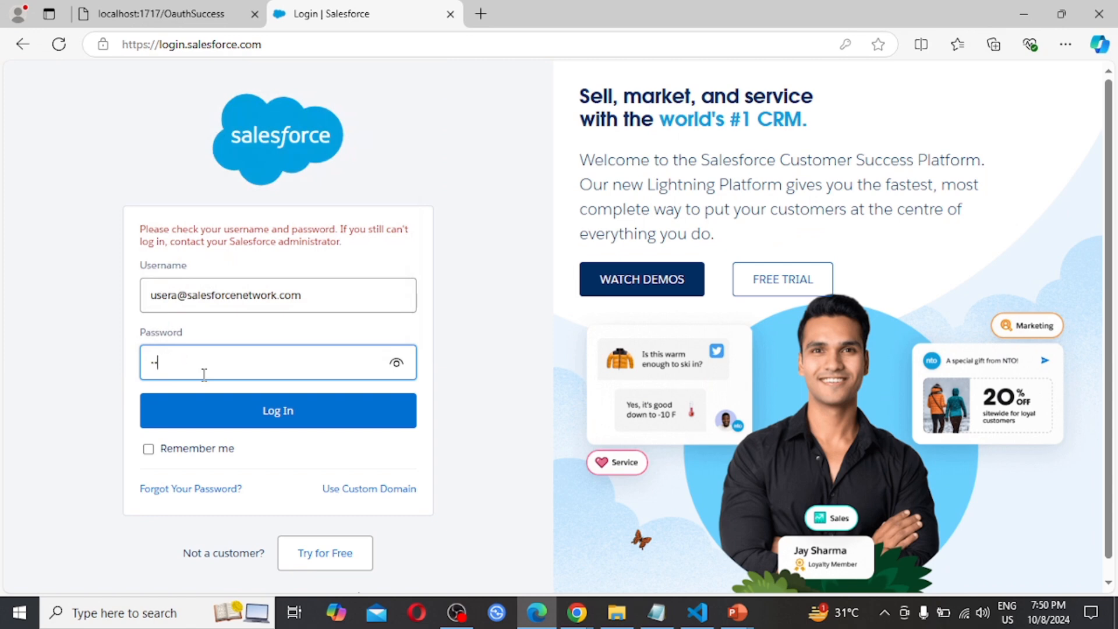
key(BackSpace)
key(BackSpace)
key(BackSpace)
text(***)
click(313, 423)
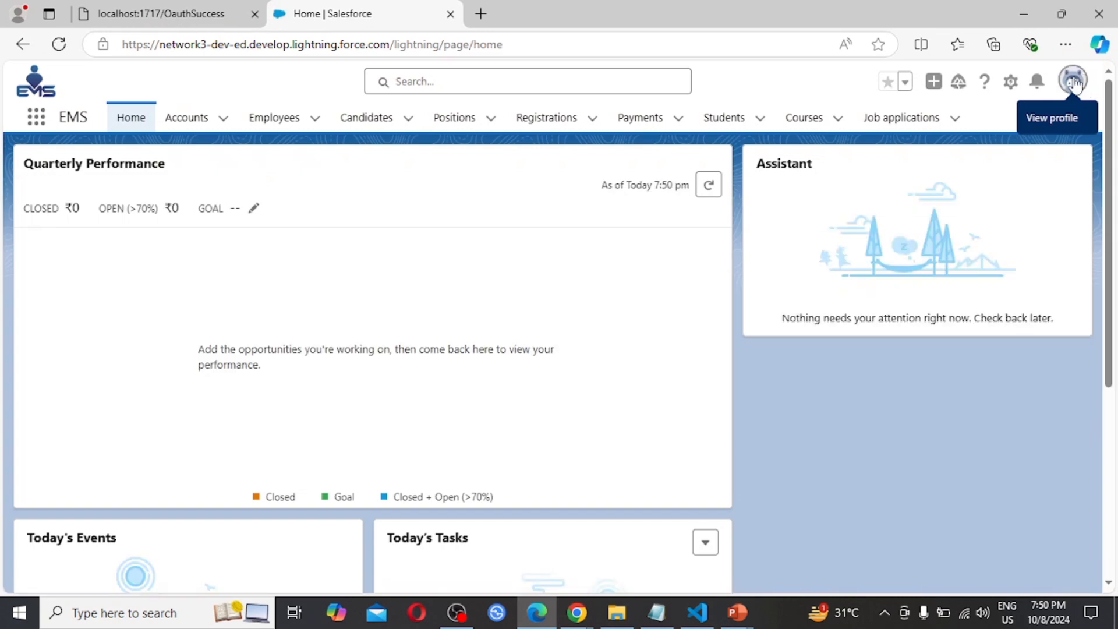
click(1074, 84)
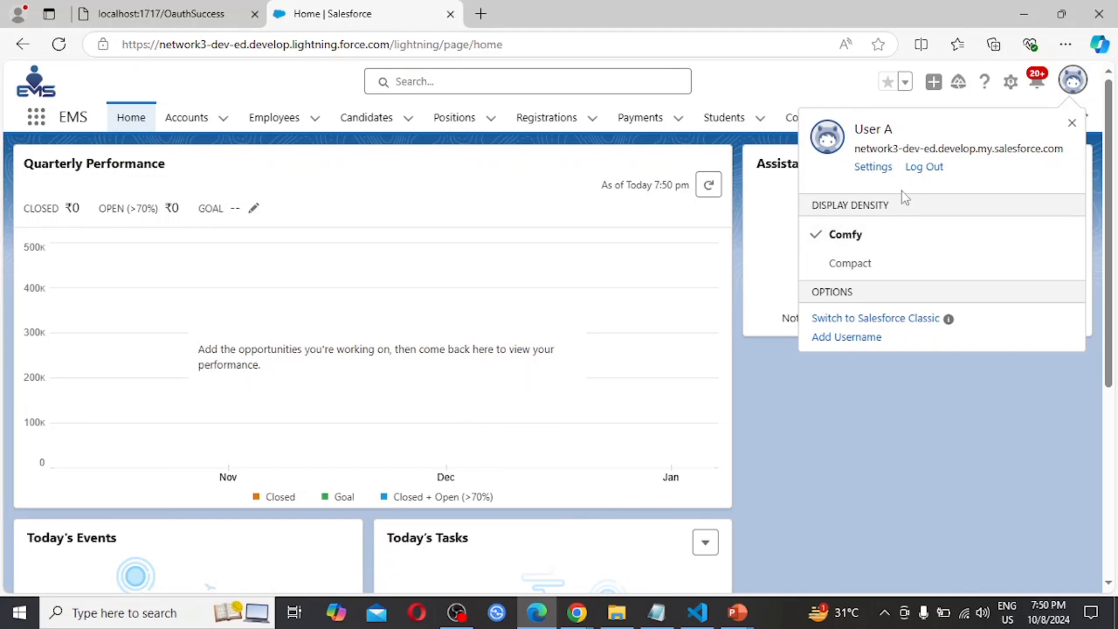
Switch back to Chrome, set Tuesday's start and end login times to None for the System Administrator New profile, and save
mouse_move(575, 617)
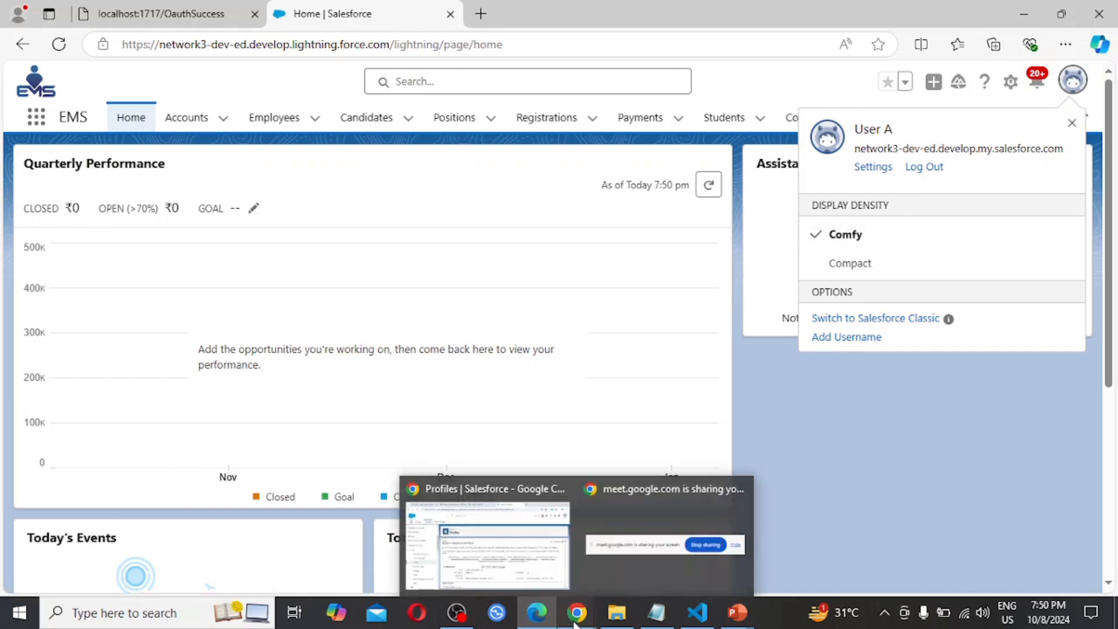
click(498, 571)
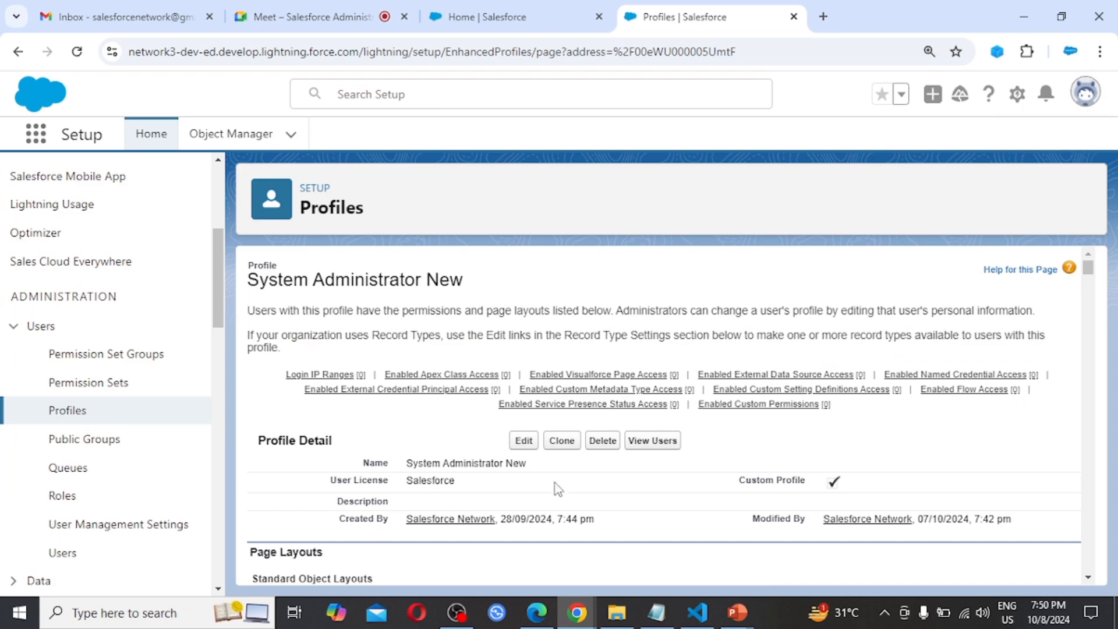
mouse_move(751, 389)
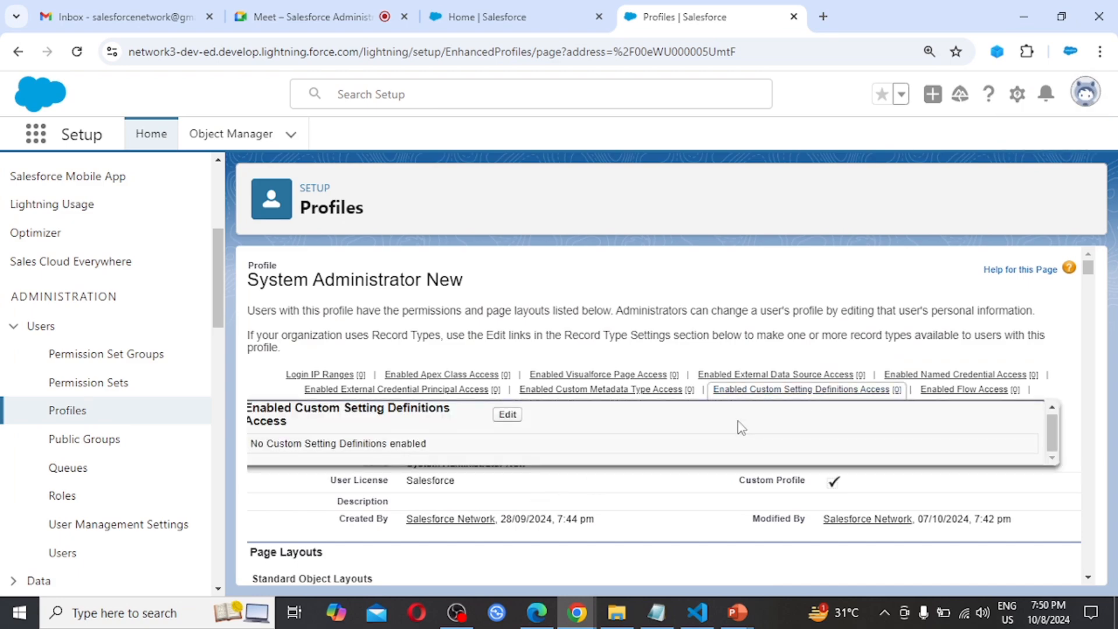
scroll(778, 254, down, 2)
scroll(779, 256, up, 2)
scroll(779, 256, down, 12)
scroll(779, 256, down, 15)
scroll(778, 256, down, 20)
scroll(778, 256, up, 8)
scroll(778, 256, down, 8)
scroll(779, 256, up, 2)
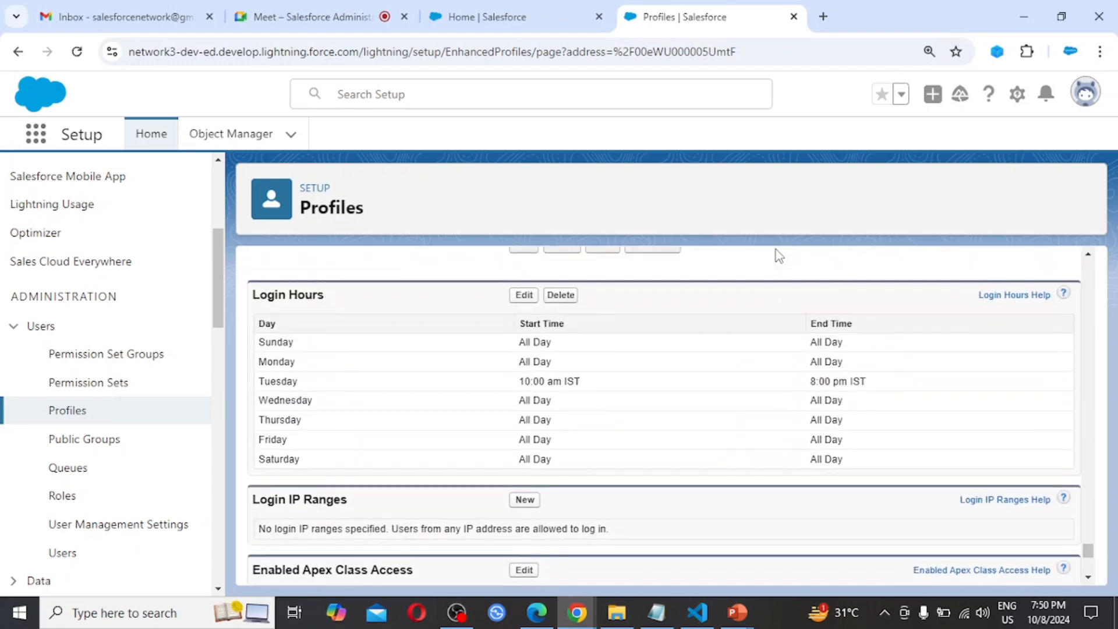
click(524, 295)
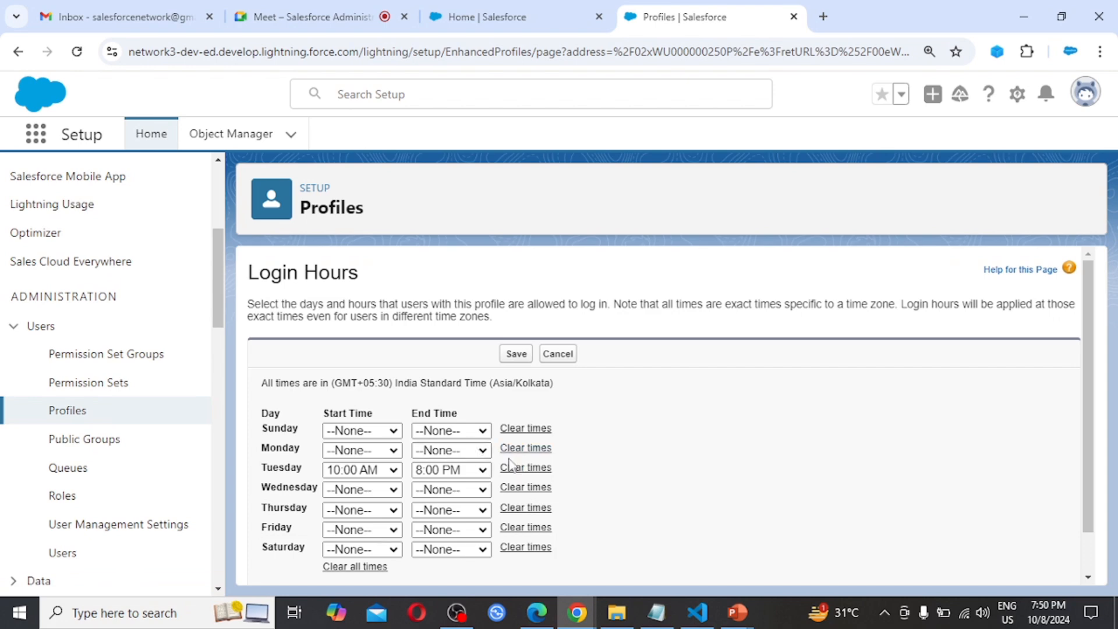
scroll(507, 462, down, 1)
click(391, 439)
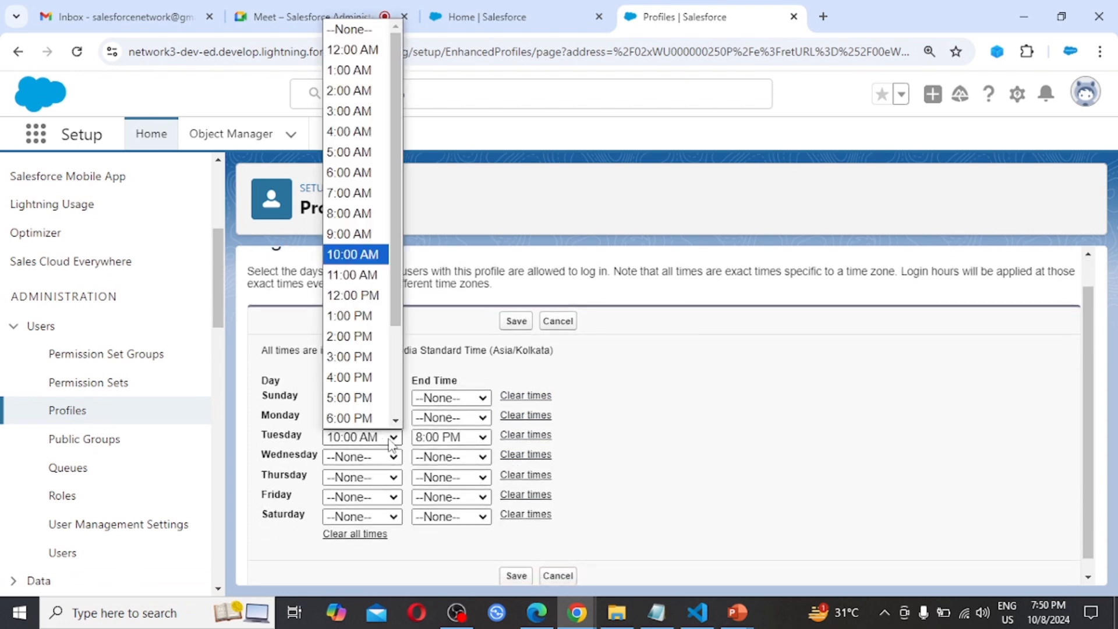
click(366, 31)
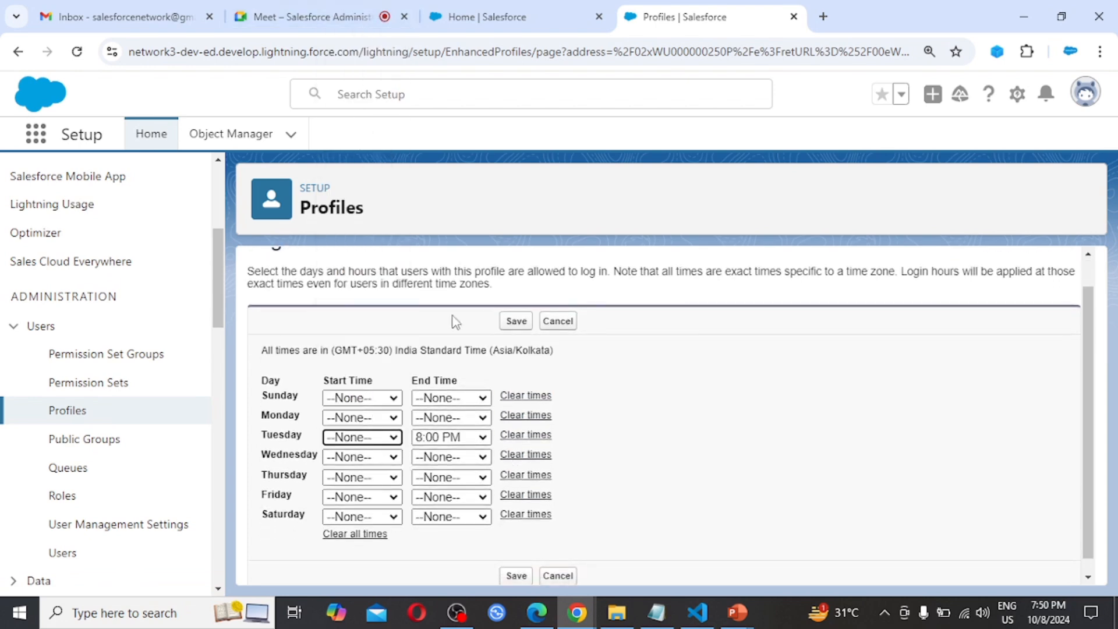
click(473, 438)
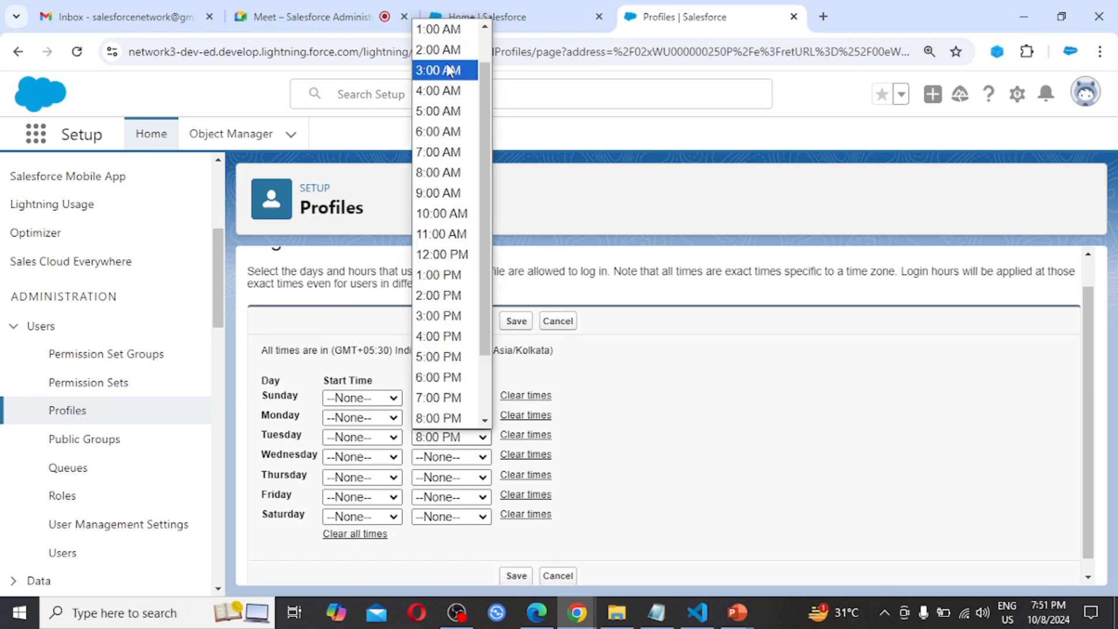
scroll(448, 70, up, 1)
click(443, 31)
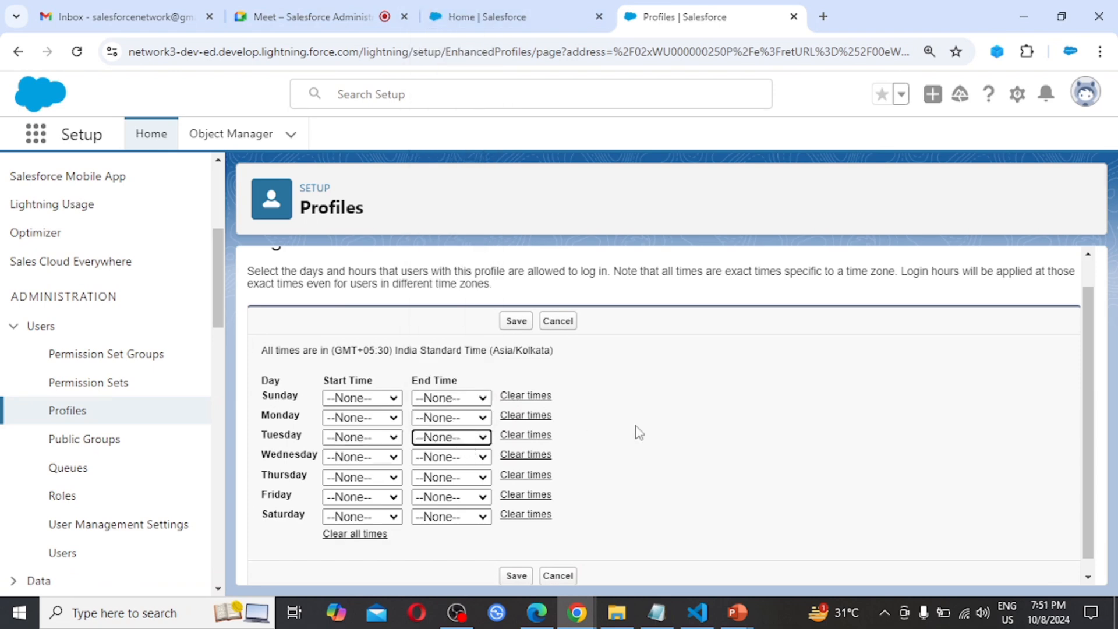
scroll(696, 436, down, 1)
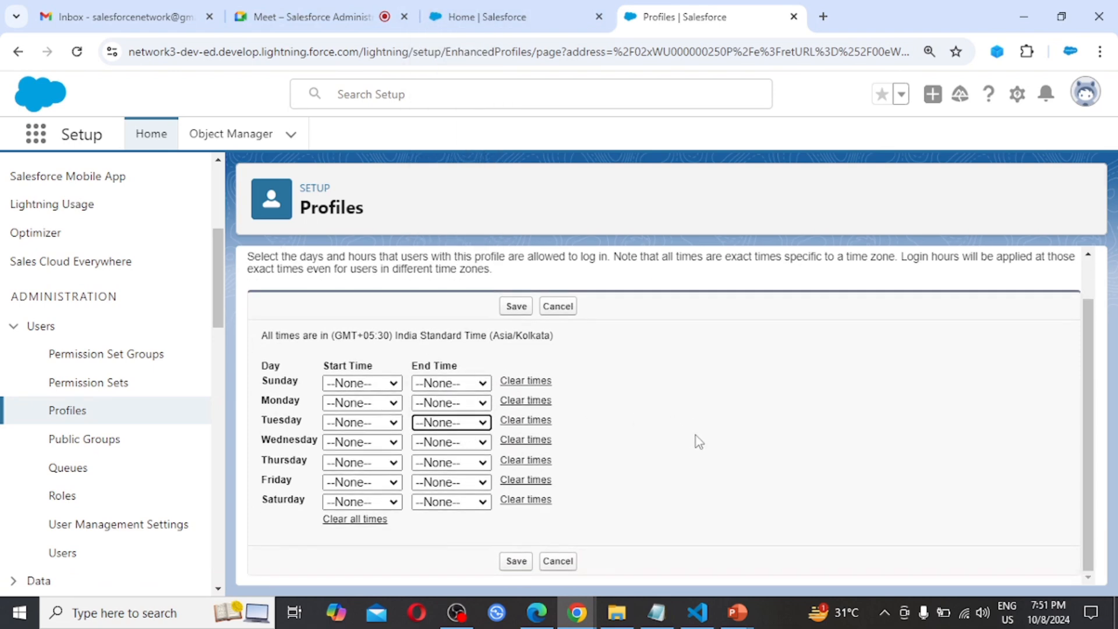
click(516, 562)
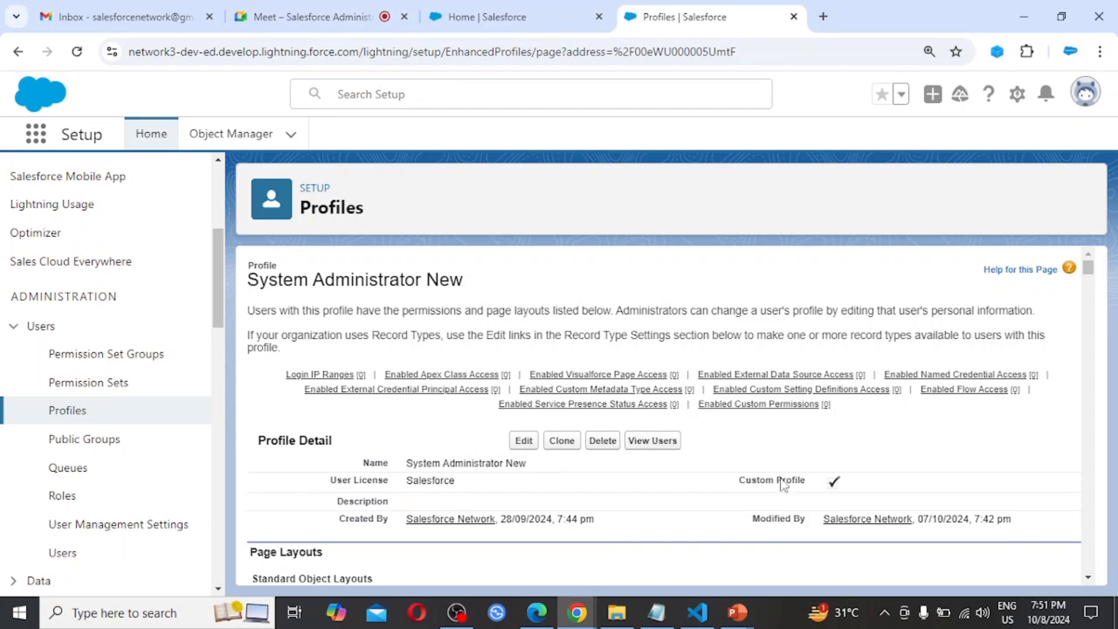
Switch to the 24_Salesforce Administrator presentation in PowerPoint and start the slide show from the Assignment slide
click(739, 615)
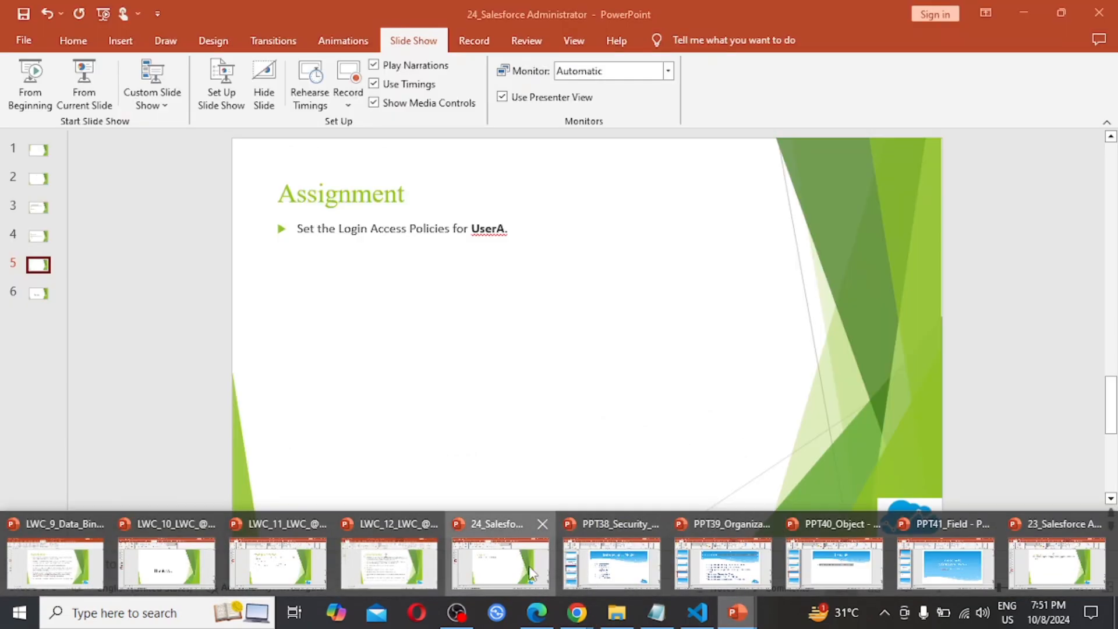
click(530, 573)
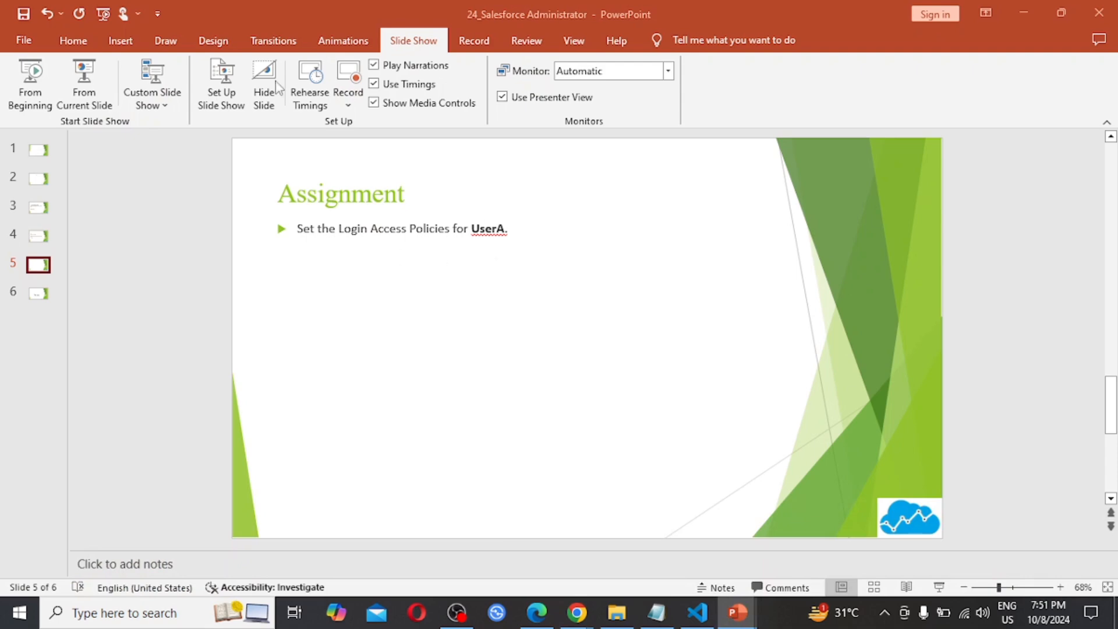
click(100, 108)
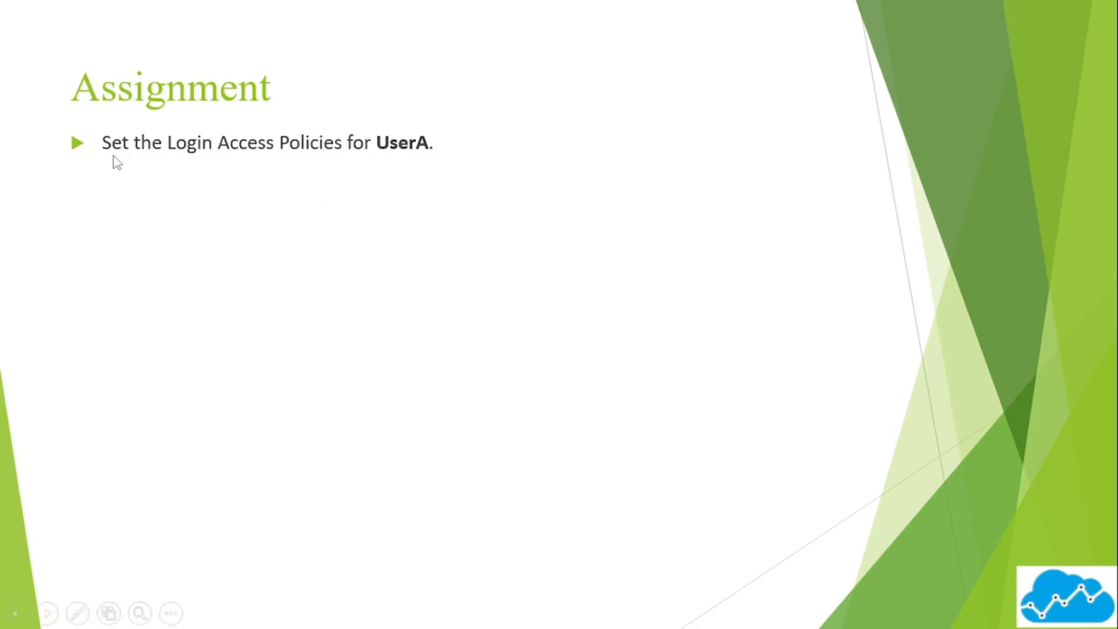